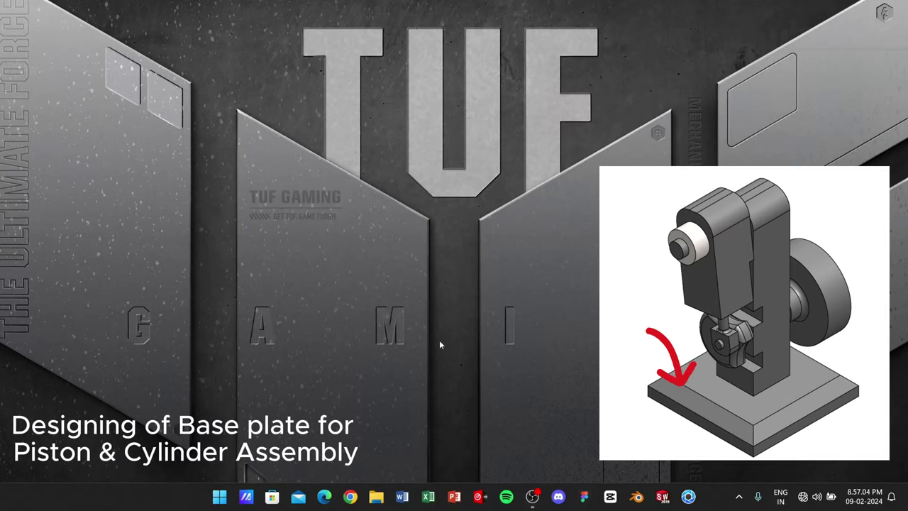
# Launch SOLIDWORKS 2019 from the taskbar and wait for its Welcome window.
pyautogui.click(663, 497)
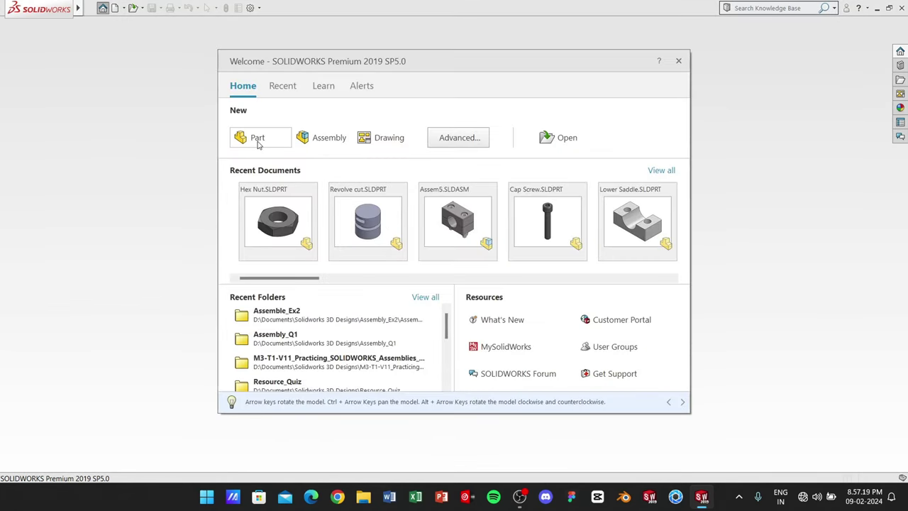
# Create a new part, switch its units from MMGS to IPS, and select the Top Plane.
pyautogui.click(258, 139)
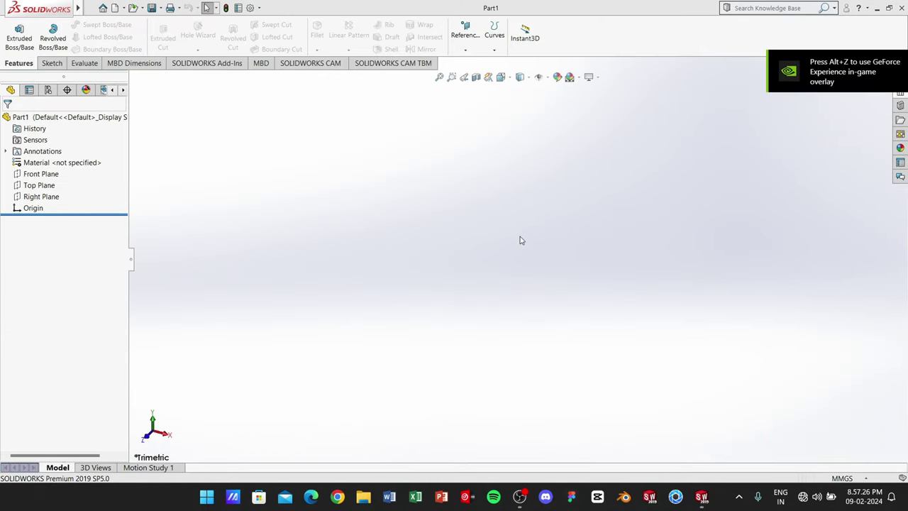
pyautogui.click(839, 477)
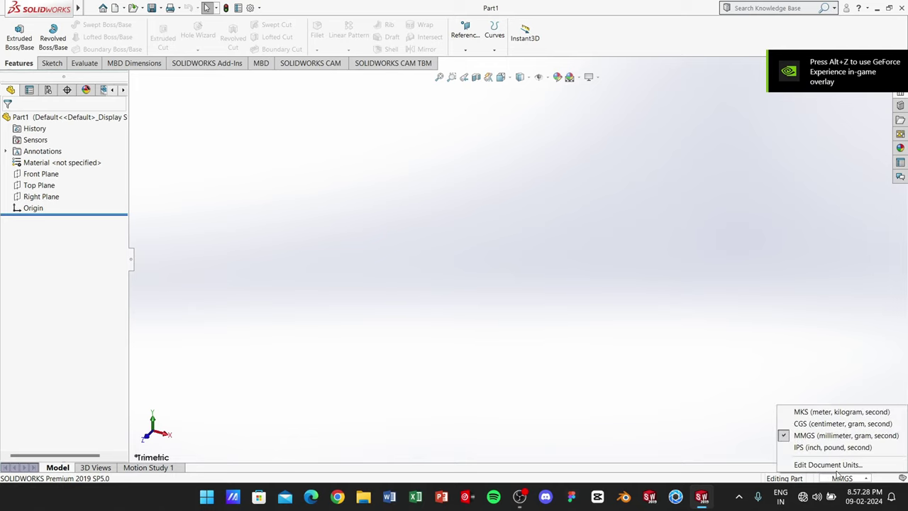
pyautogui.click(817, 448)
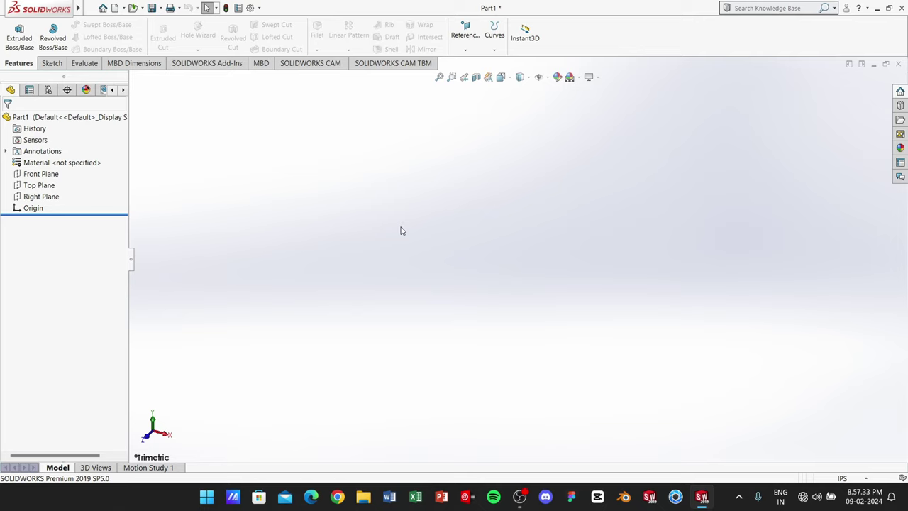
pyautogui.click(35, 186)
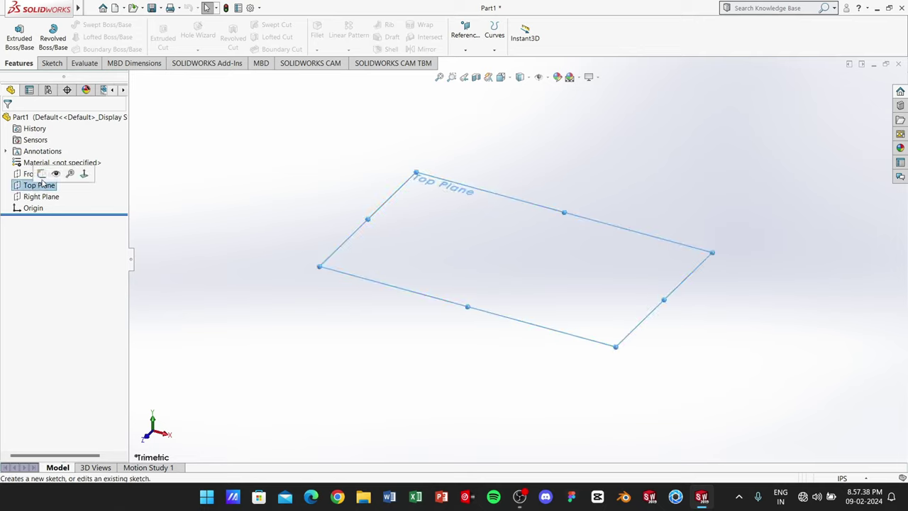
# Draw a center rectangle on the Top Plane with its centre at the origin.
pyautogui.click(46, 175)
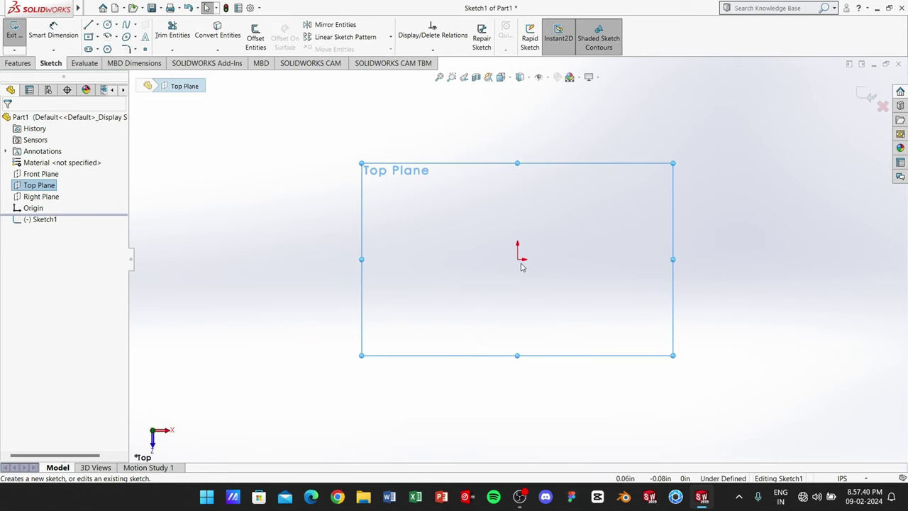
pyautogui.click(97, 36)
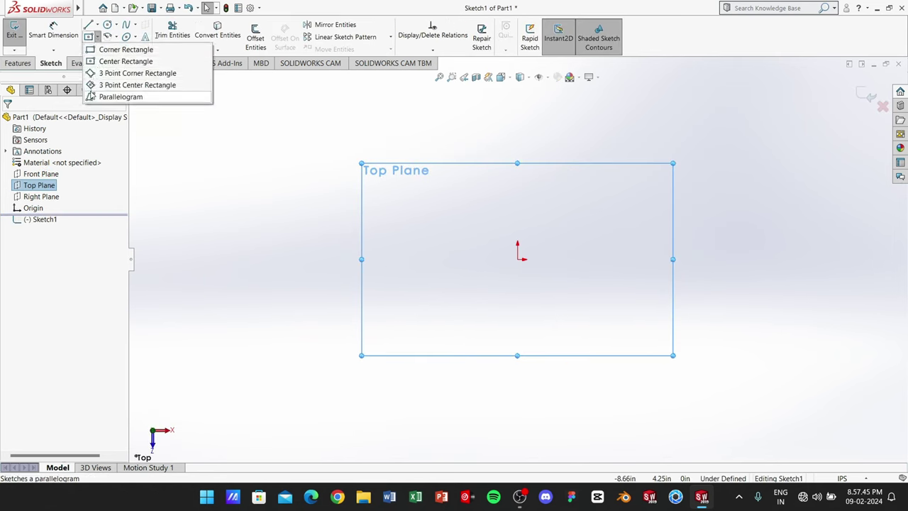
pyautogui.click(108, 63)
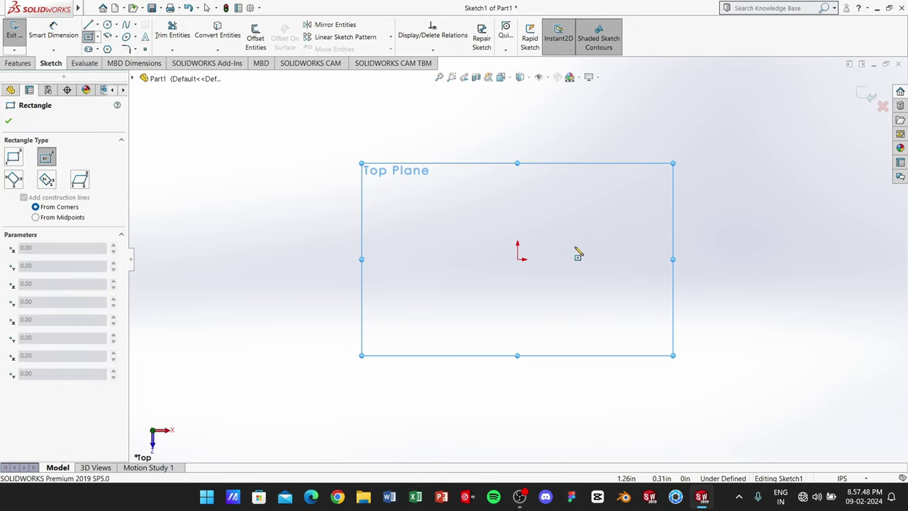
pyautogui.click(520, 259)
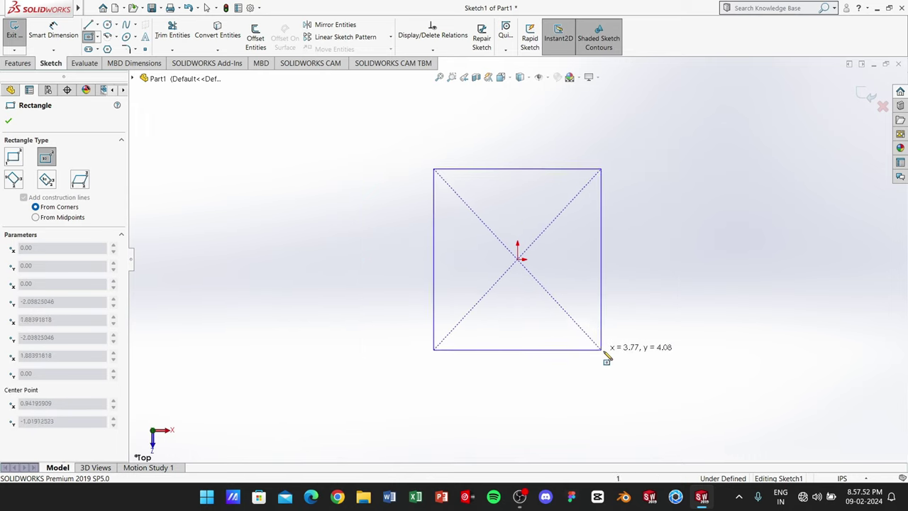
pyautogui.click(671, 393)
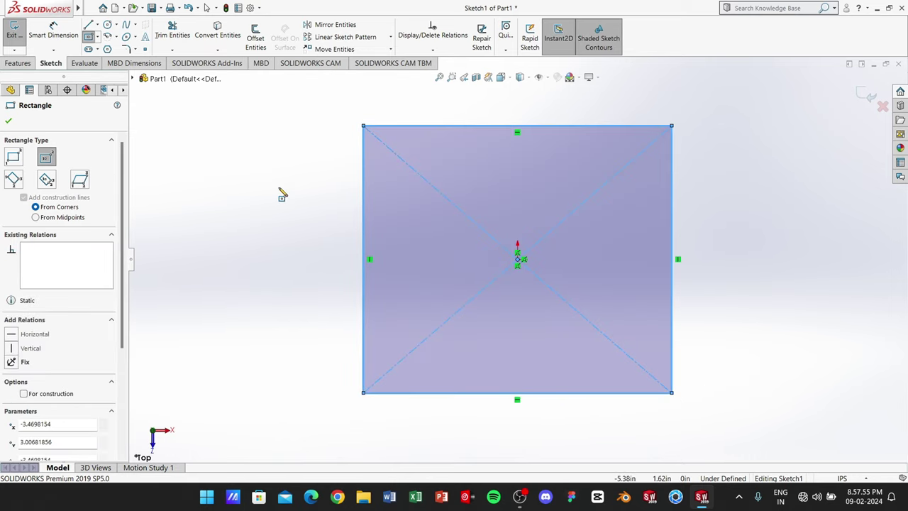
pyautogui.click(10, 121)
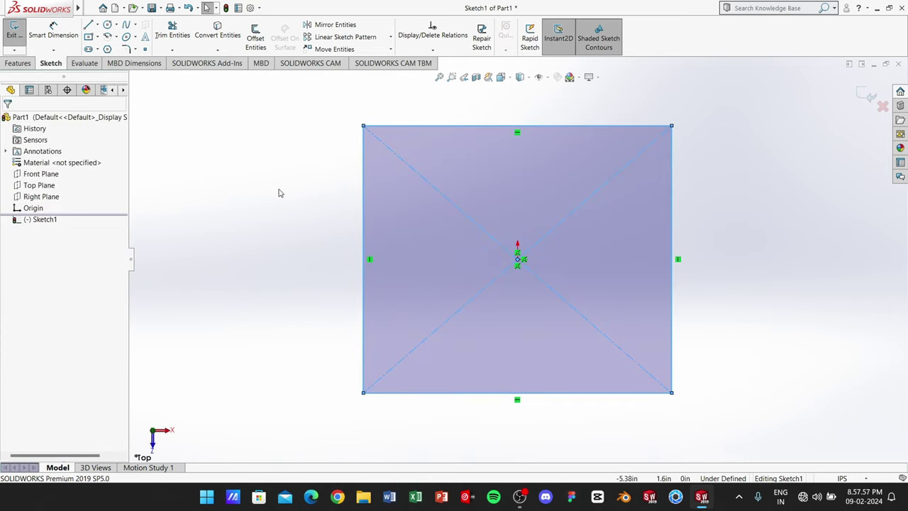
# Dimension the rectangle's left edge to 2.875 in.
pyautogui.click(44, 34)
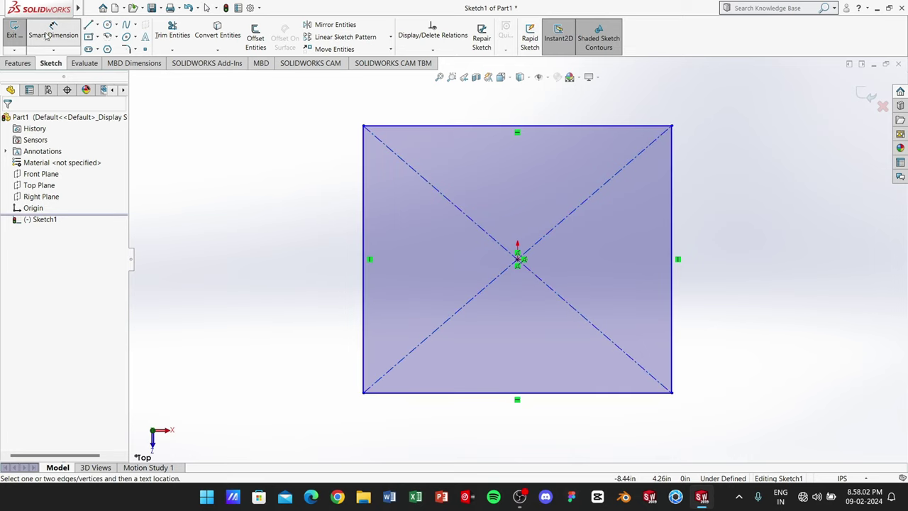
pyautogui.click(363, 235)
pyautogui.click(322, 253)
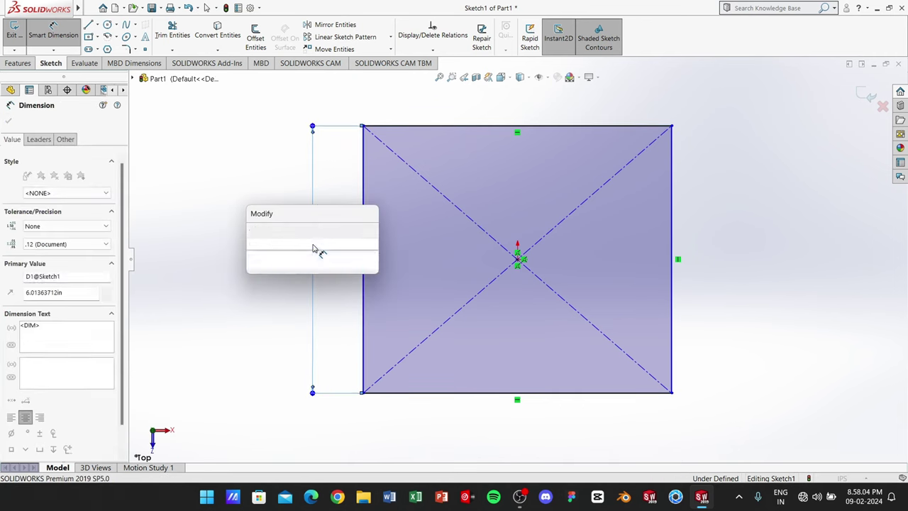
pyautogui.write('2.87')
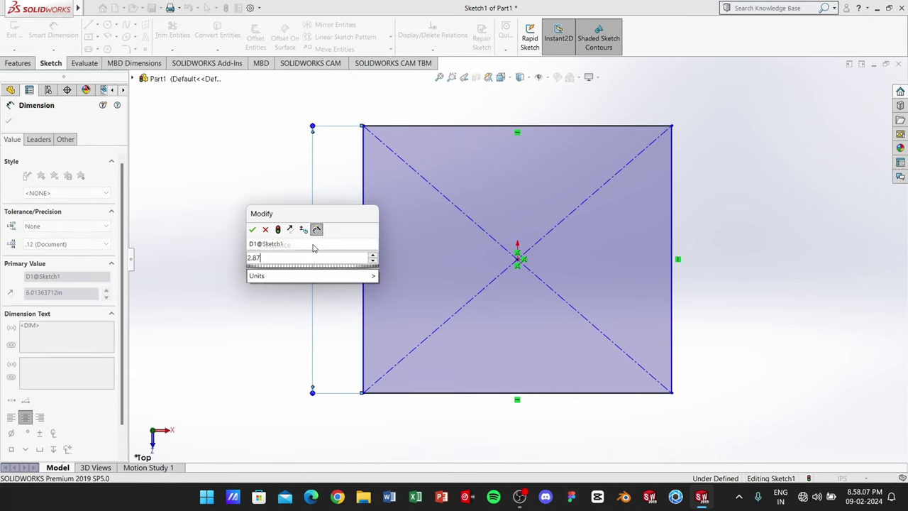
pyautogui.write('5')
pyautogui.press('Return')
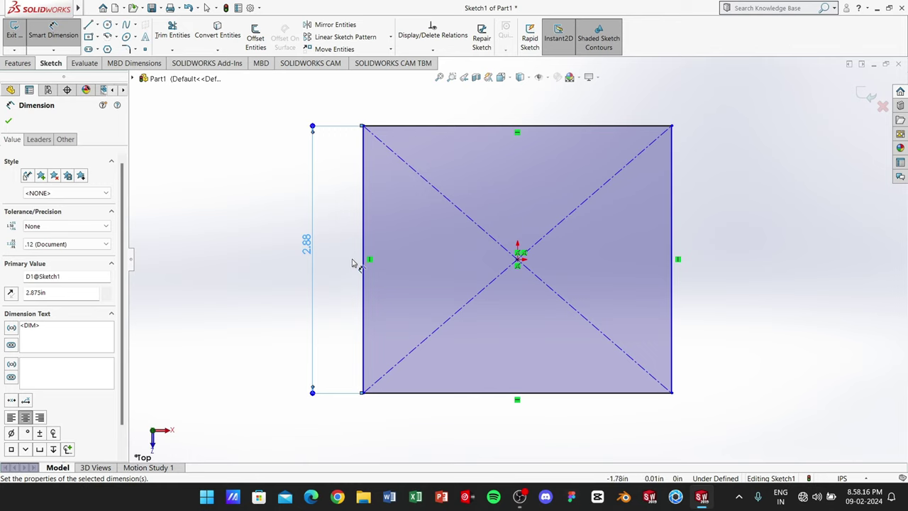
pyautogui.click(8, 120)
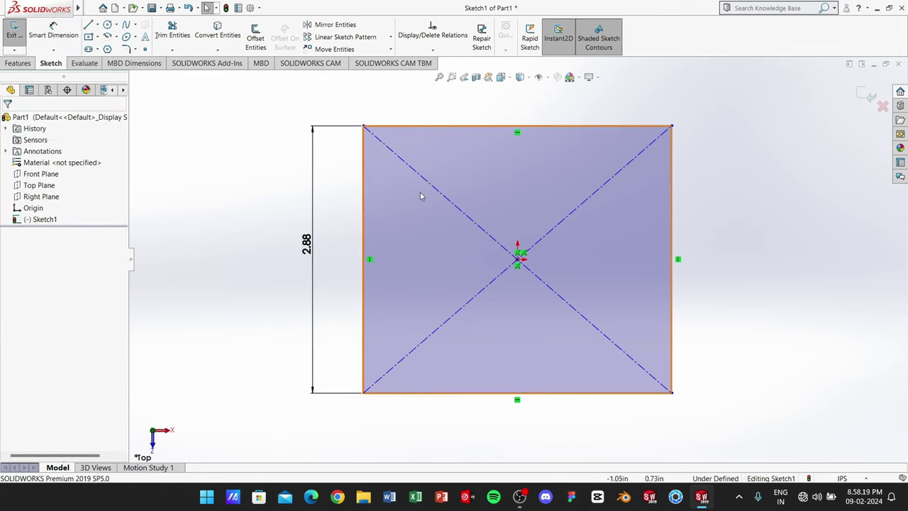
# Add an Equal relation to all four rectangle edges, fully defining the 2.875 in square.
pyautogui.click(465, 131)
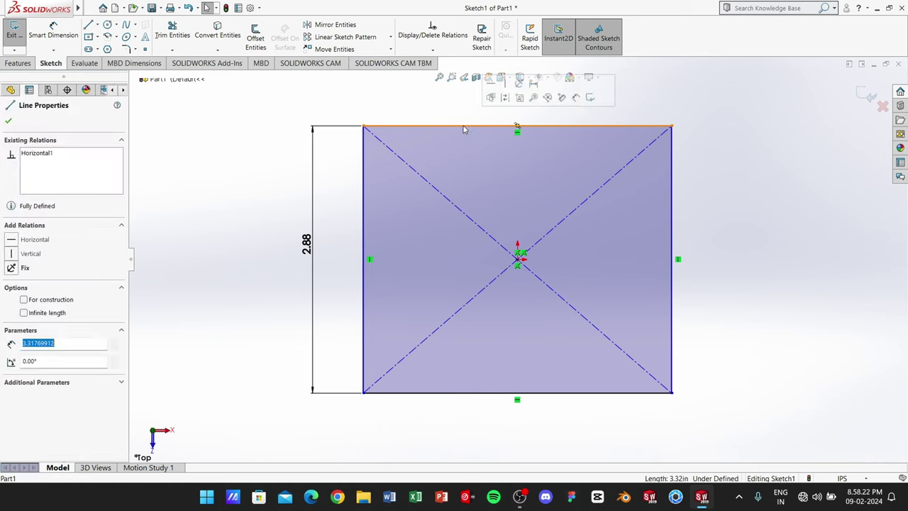
pyautogui.keyDown('ctrl'); pyautogui.click(362, 187); pyautogui.keyUp('ctrl')
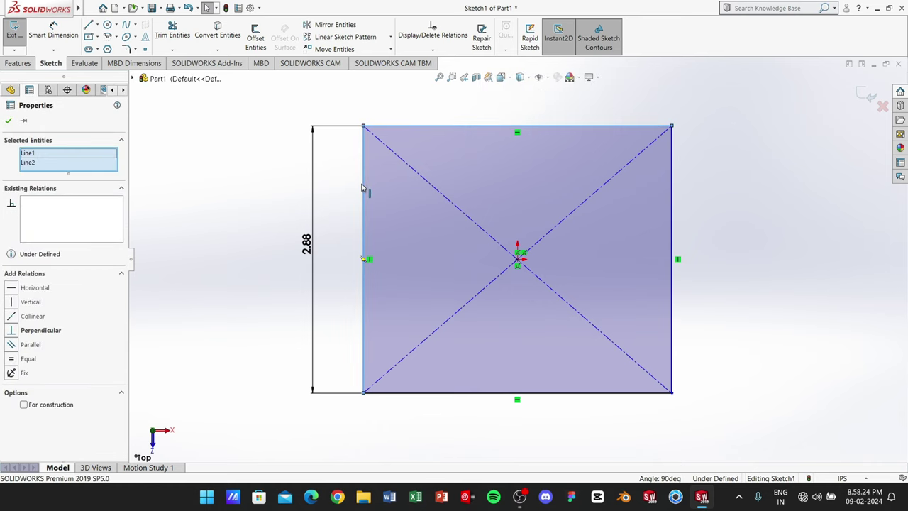
pyautogui.keyDown('ctrl'); pyautogui.click(496, 393); pyautogui.keyUp('ctrl')
pyautogui.keyDown('ctrl'); pyautogui.click(672, 319); pyautogui.keyUp('ctrl')
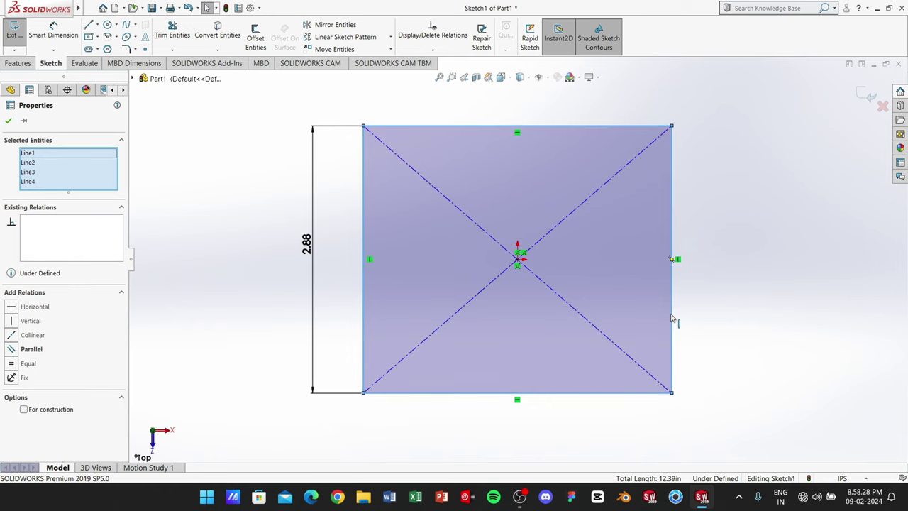
pyautogui.click(12, 364)
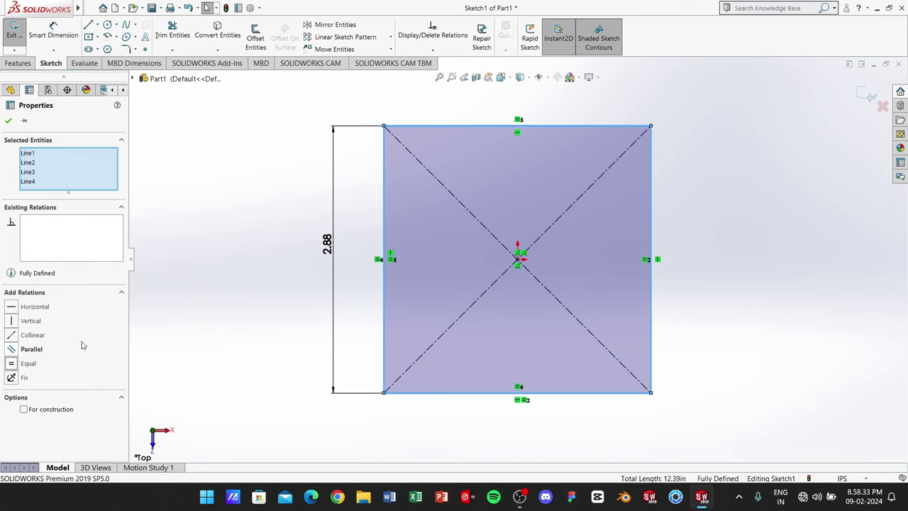
pyautogui.click(250, 251)
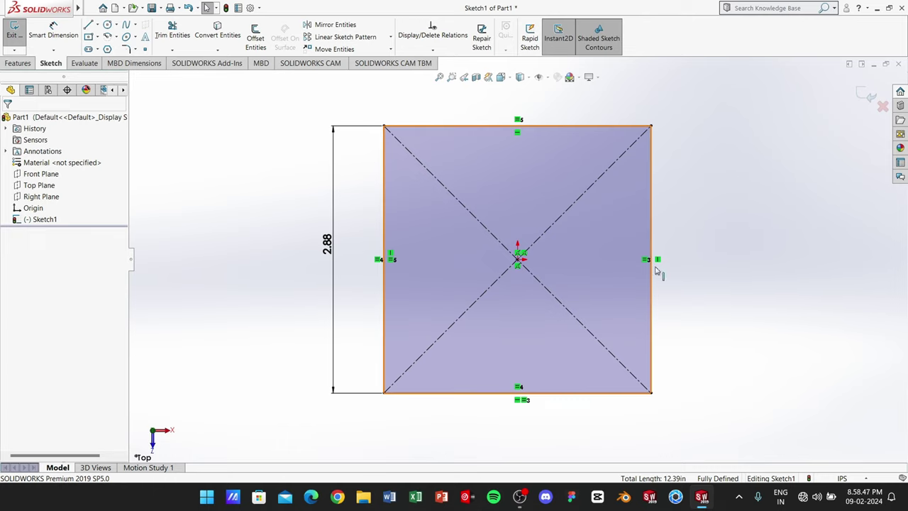
pyautogui.click(28, 65)
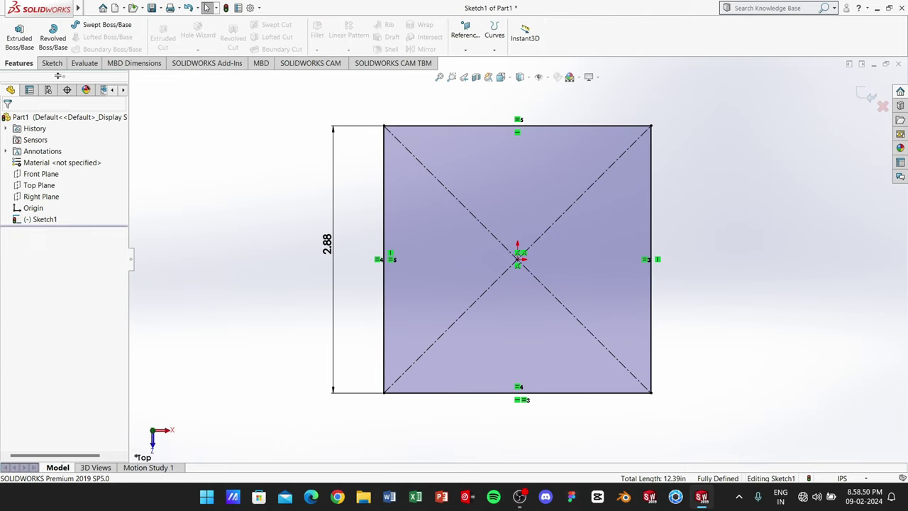
# Extrude the square sketch 0.50 in blind into a solid plate.
pyautogui.click(17, 40)
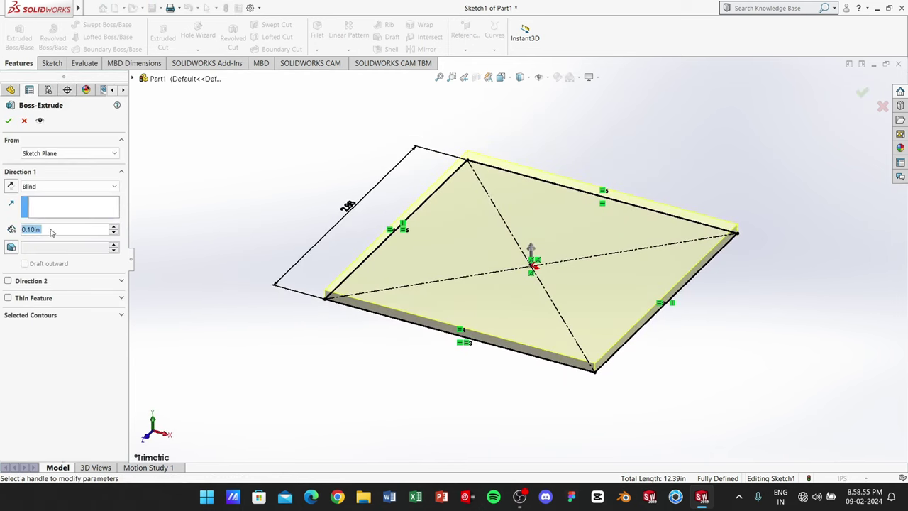
pyautogui.click(51, 229)
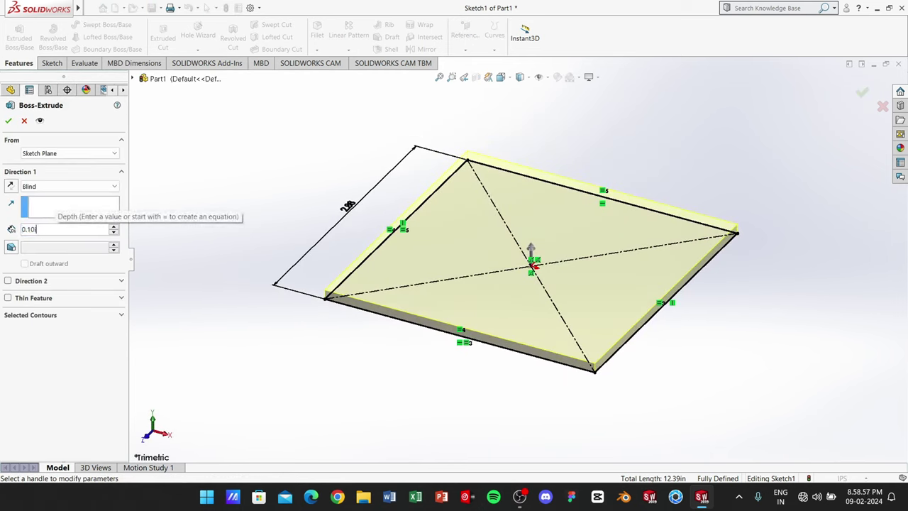
pyautogui.press('BackSpace')
pyautogui.press('BackSpace')
pyautogui.press('BackSpace')
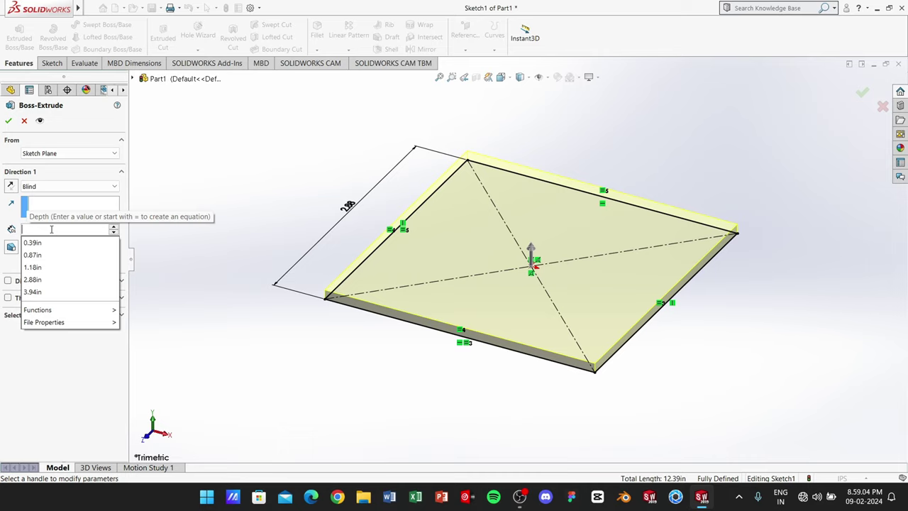
pyautogui.write('0.')
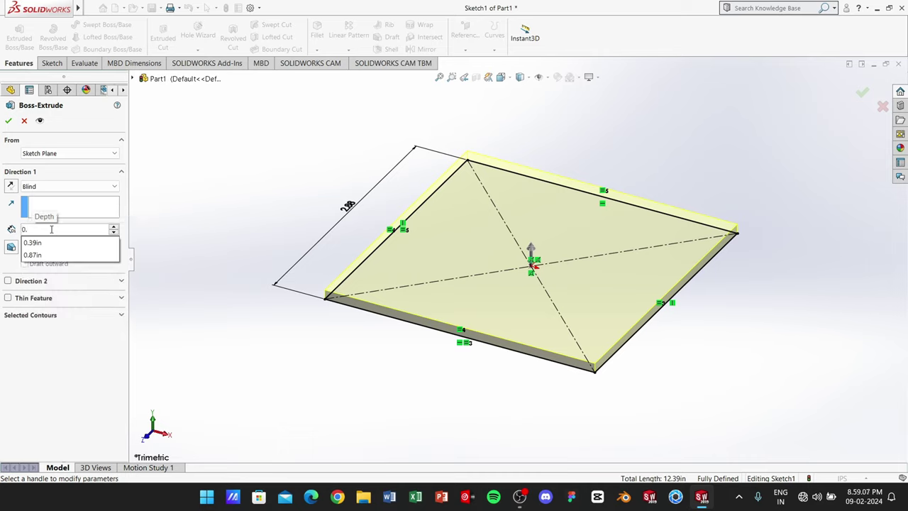
pyautogui.write('500')
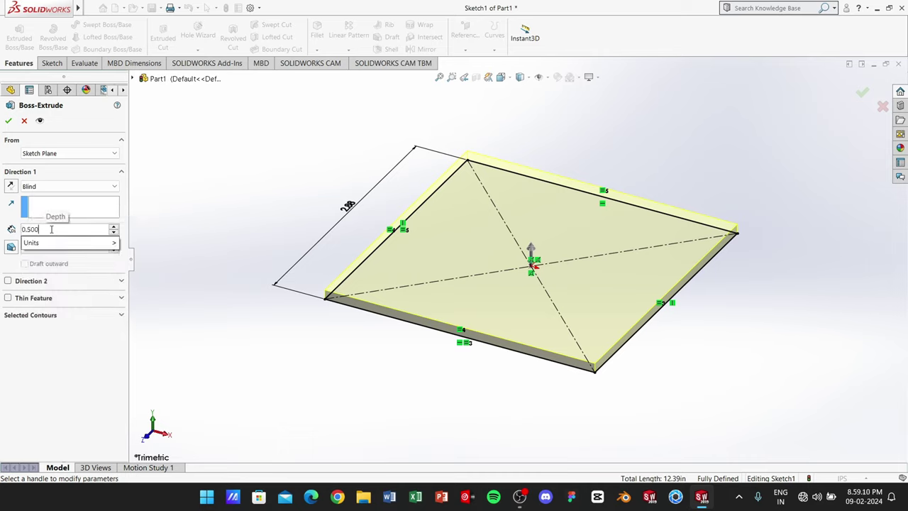
pyautogui.press('Return')
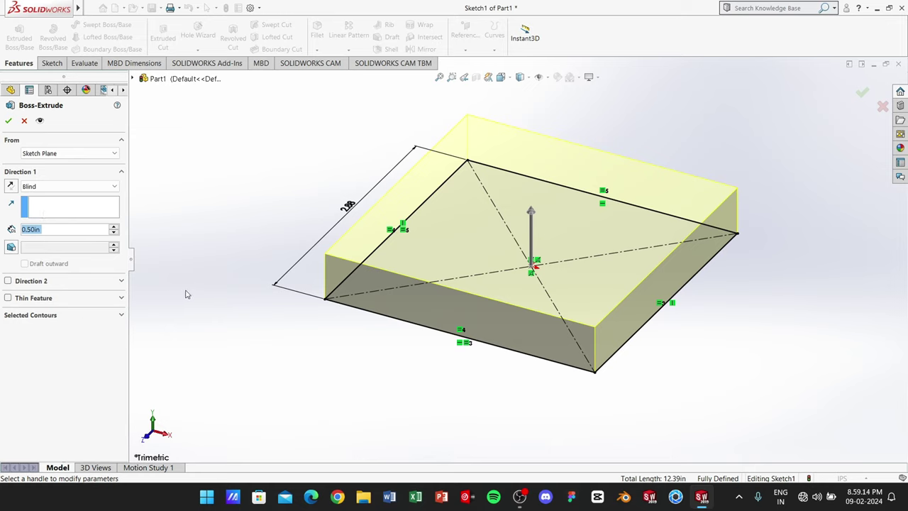
pyautogui.click(8, 120)
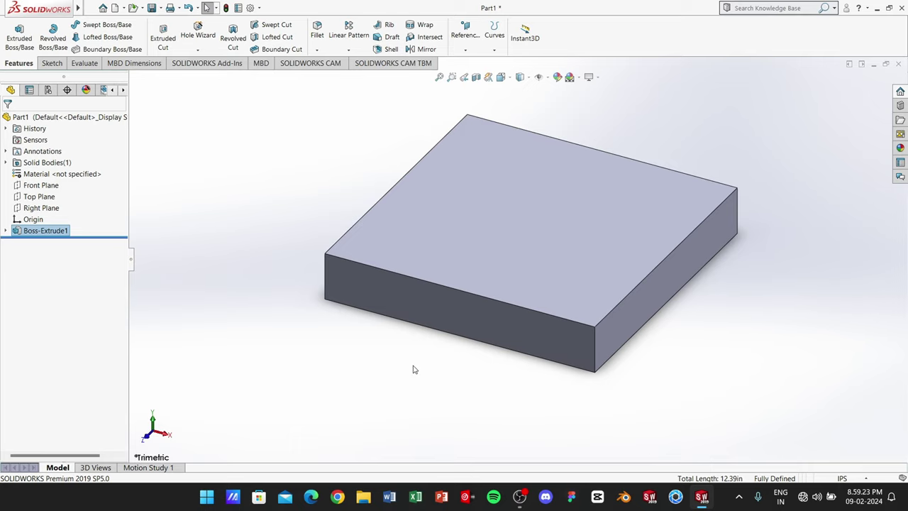
# Show the plate in isometric perspective and reveal the Fillet/Chamfer choices.
pyautogui.hotkey('ctrl', '7')
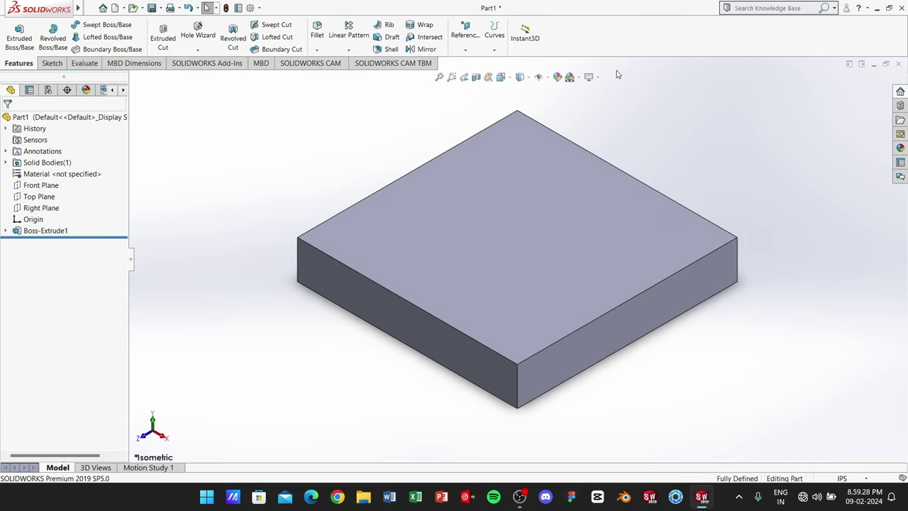
pyautogui.click(596, 78)
pyautogui.click(609, 113)
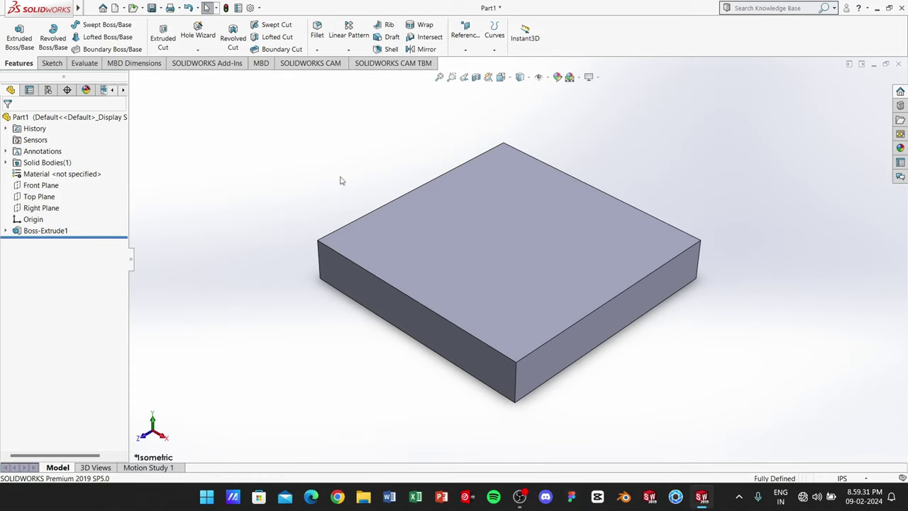
pyautogui.click(317, 50)
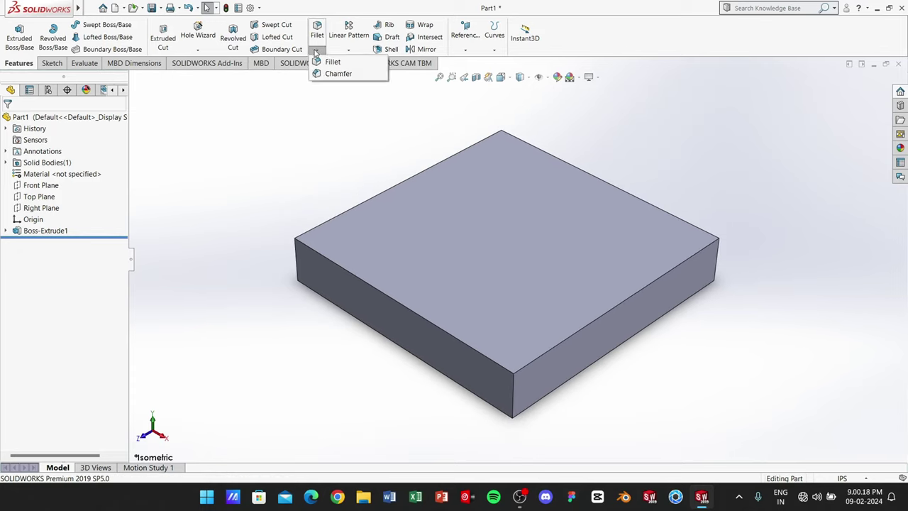
# Start a Distance-Distance chamfer and select the plate's four top edges.
pyautogui.click(321, 76)
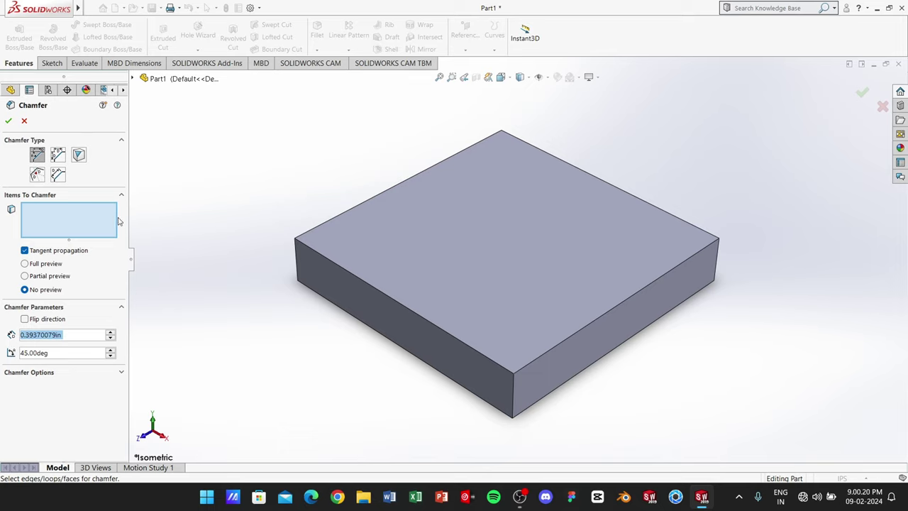
pyautogui.click(58, 156)
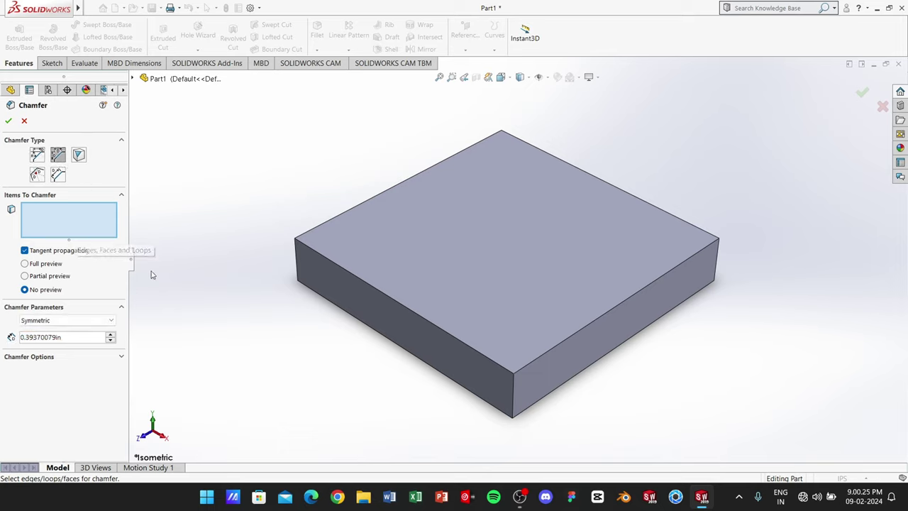
pyautogui.click(396, 301)
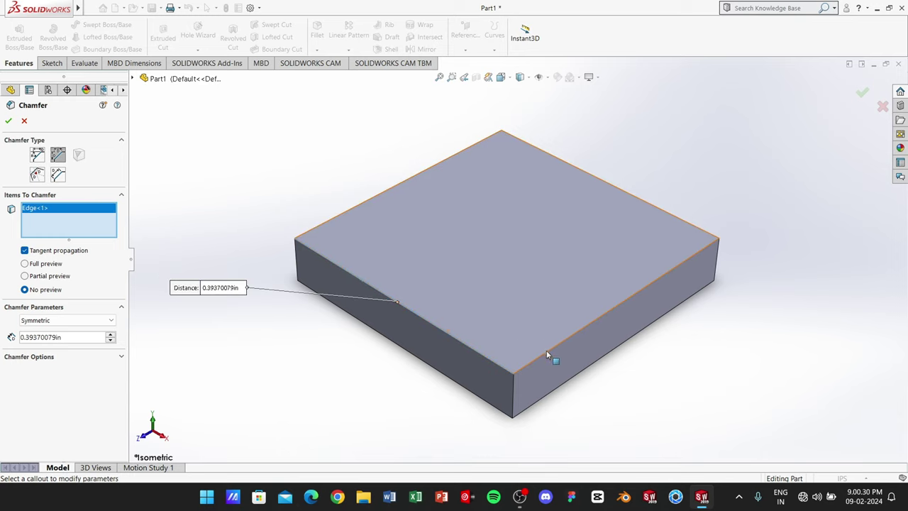
pyautogui.click(547, 351)
pyautogui.moveTo(343, 364)
pyautogui.mouseDown(button='middle')
pyautogui.moveTo(335, 367)
pyautogui.moveTo(415, 371)
pyautogui.moveTo(421, 425)
pyautogui.moveTo(401, 423)
pyautogui.mouseUp(button='middle')
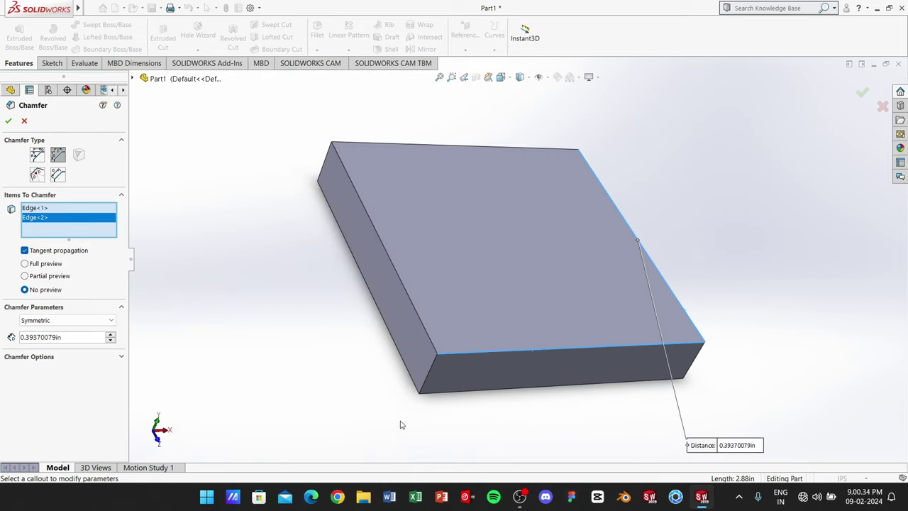
pyautogui.click(415, 310)
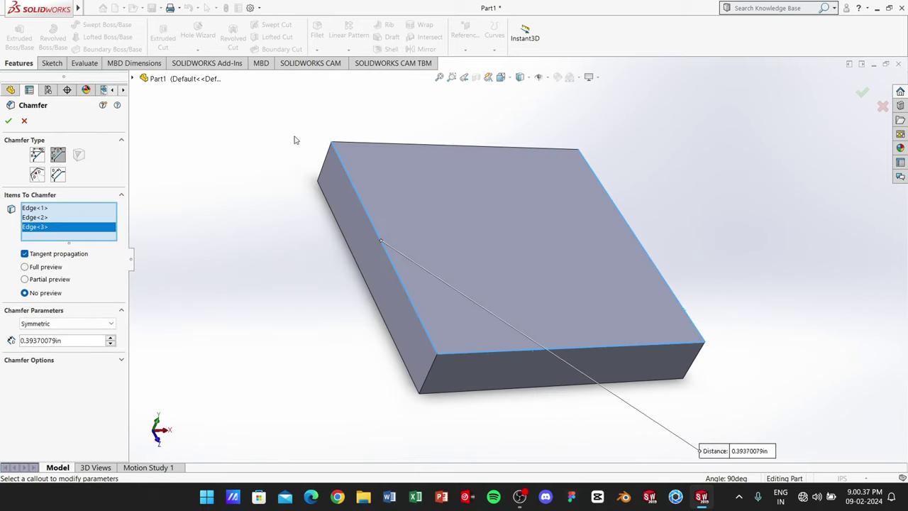
pyautogui.click(388, 142)
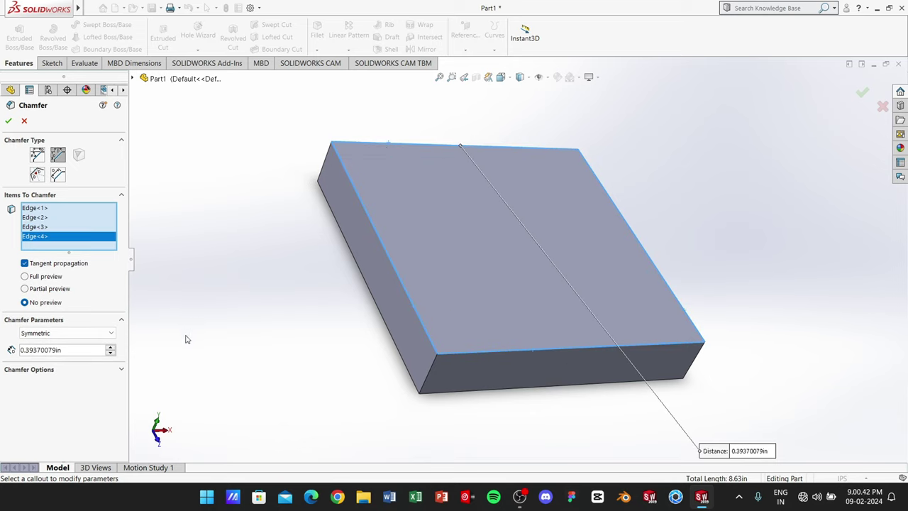
# Set the symmetric chamfer distance to 0.250 in and apply Chamfer1.
pyautogui.doubleClick(69, 349)
pyautogui.write('0.')
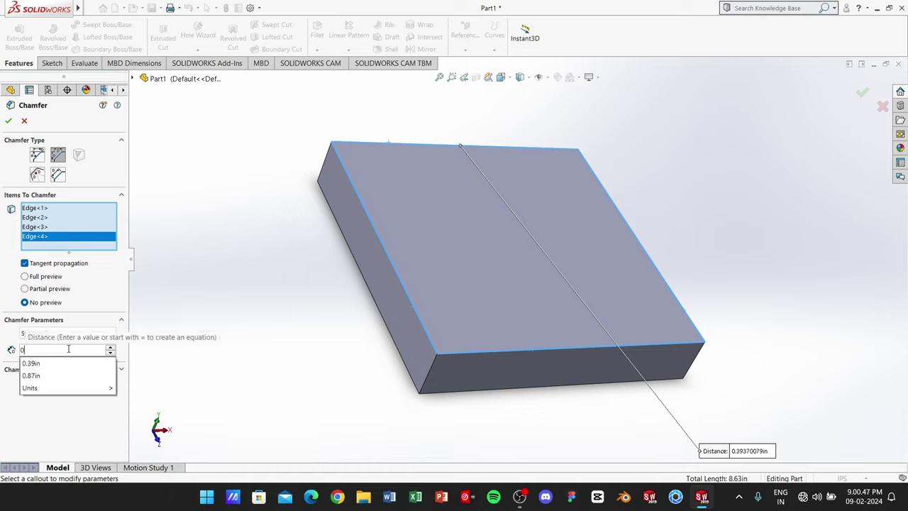
pyautogui.write('250')
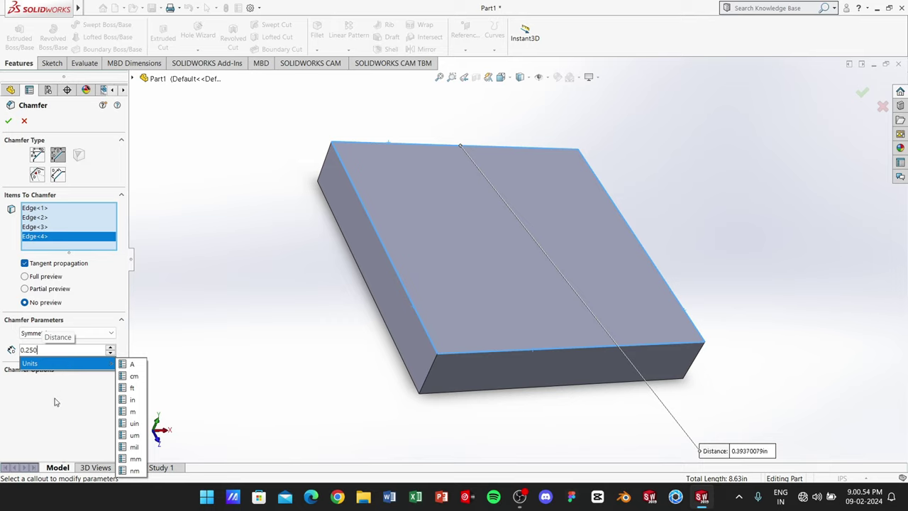
pyautogui.click(55, 402)
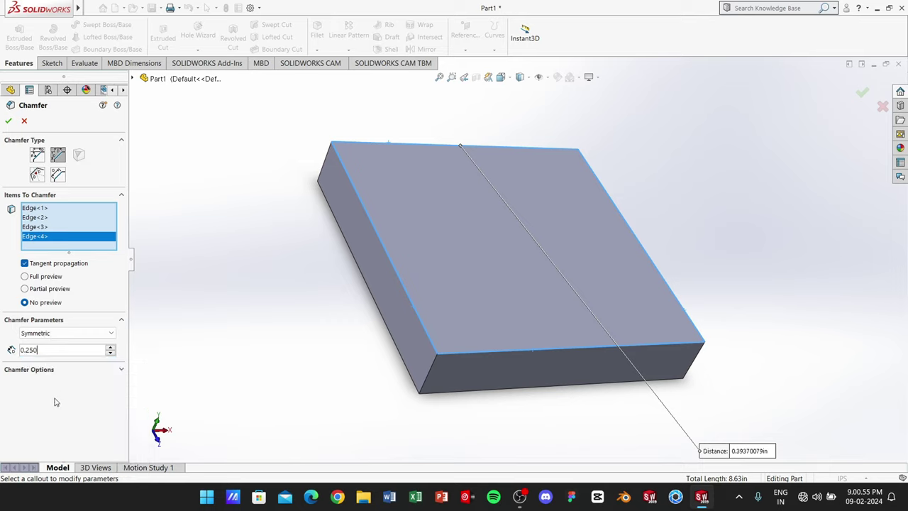
pyautogui.click(120, 369)
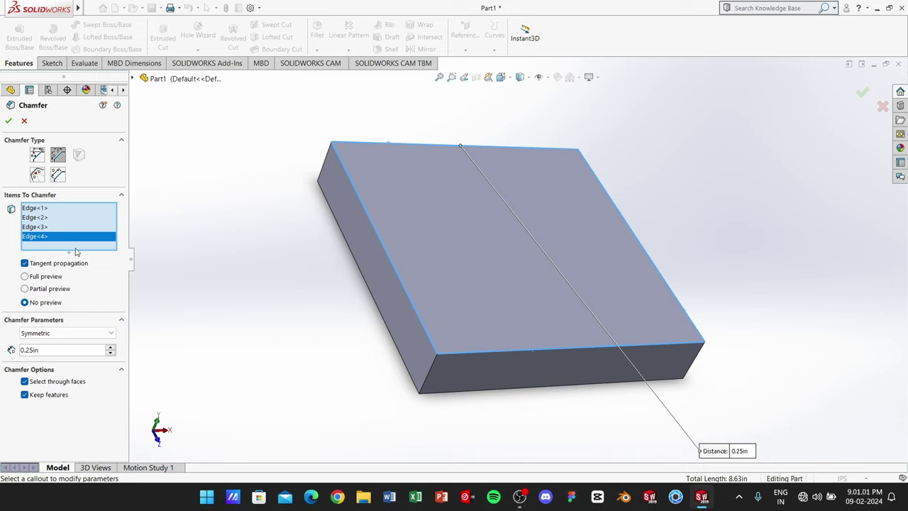
pyautogui.click(25, 276)
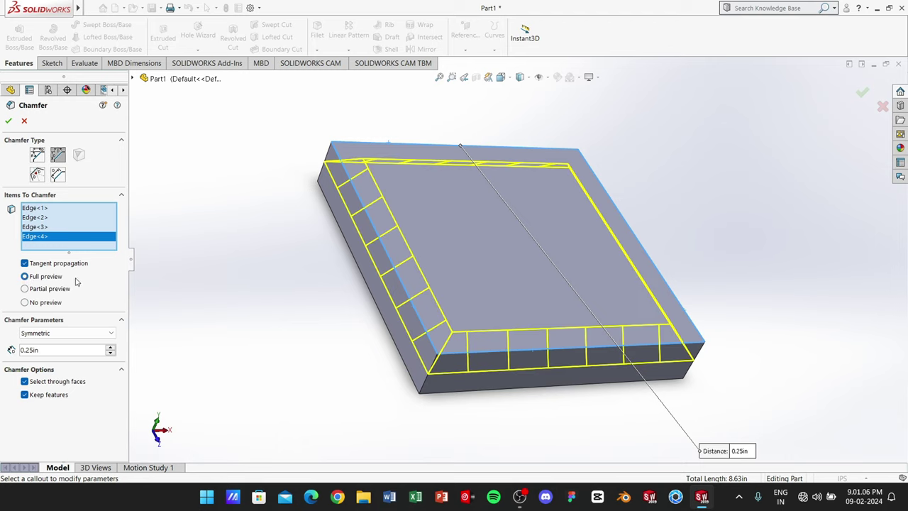
pyautogui.click(9, 122)
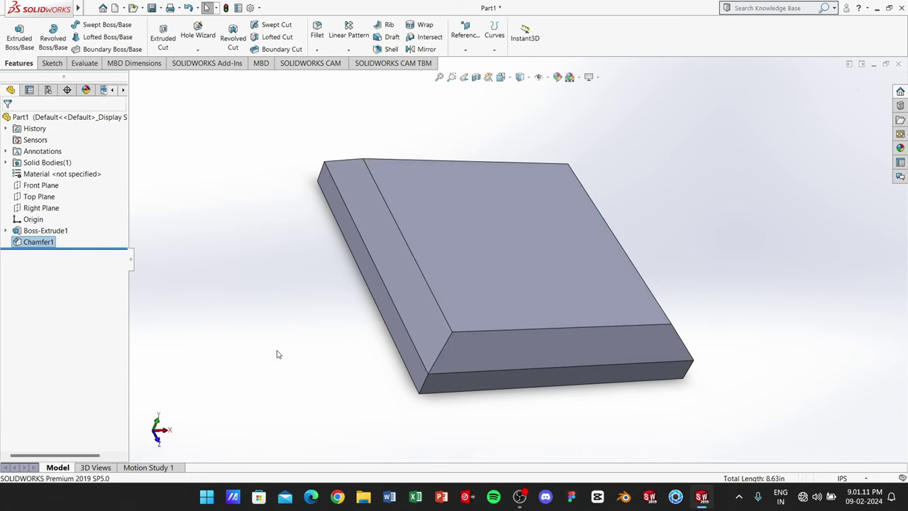
pyautogui.hotkey('ctrl', '7')
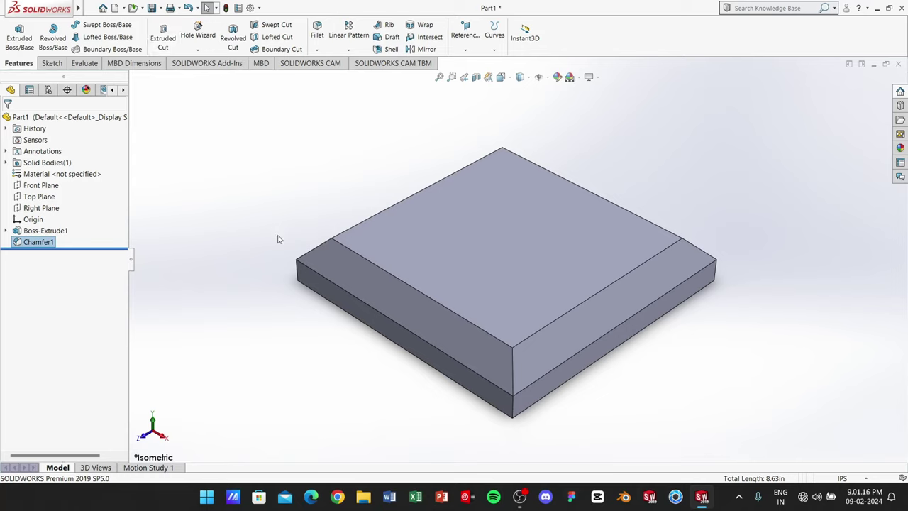
pyautogui.moveTo(344, 315); pyautogui.dragTo(368, 364, button='middle')
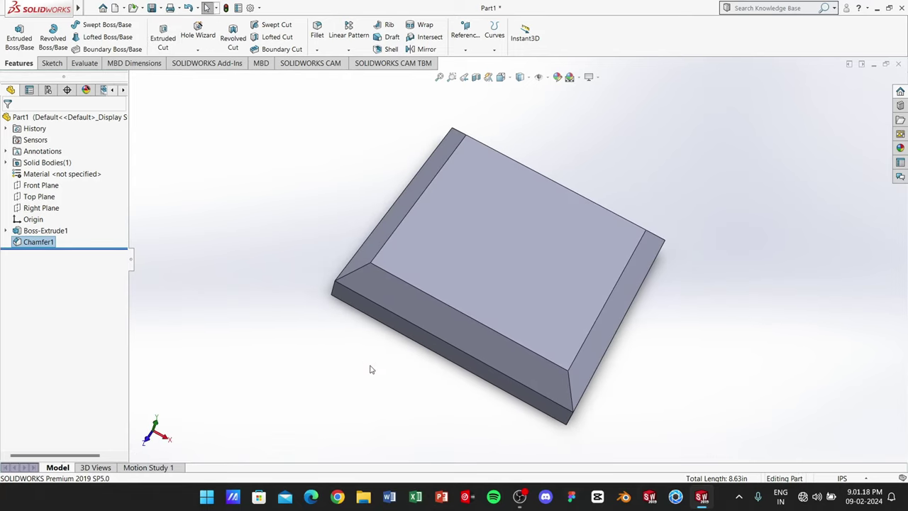
# Start a sketch on the plate's top face, view it normal, and draw a circle at the origin.
pyautogui.click(519, 248)
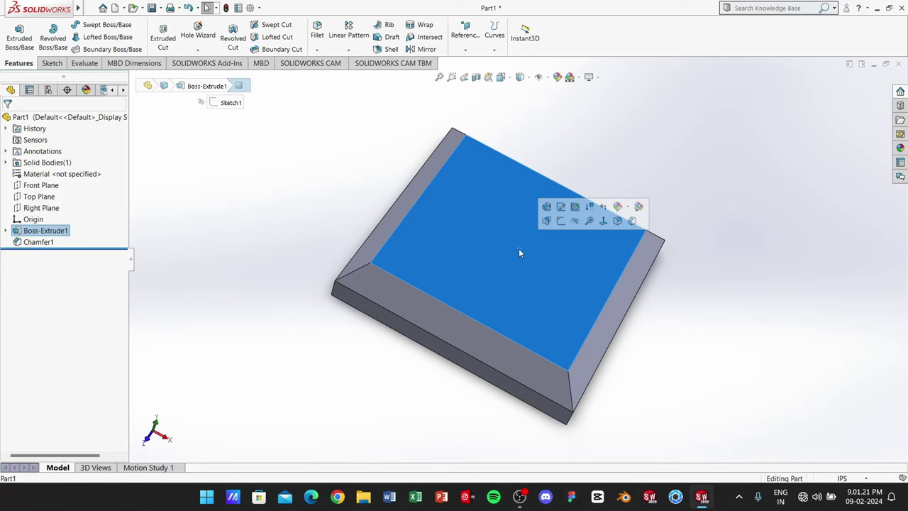
pyautogui.click(560, 220)
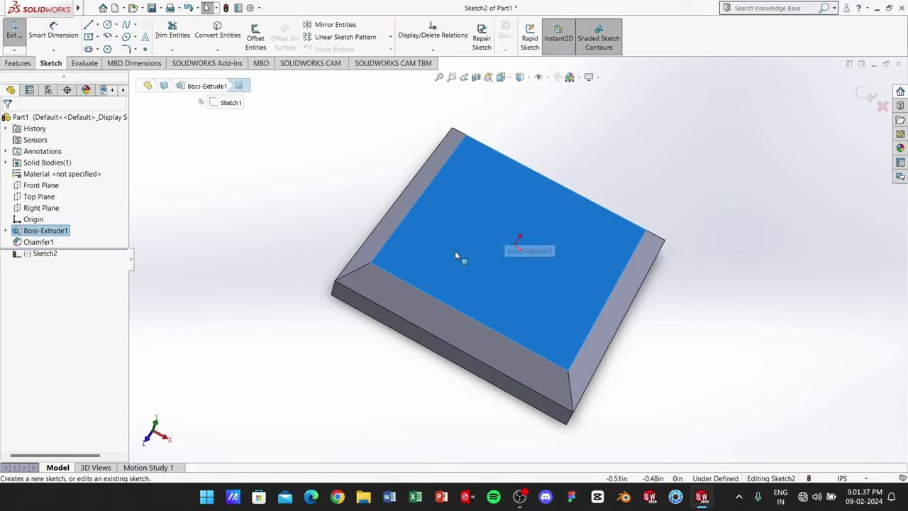
pyautogui.click(43, 255)
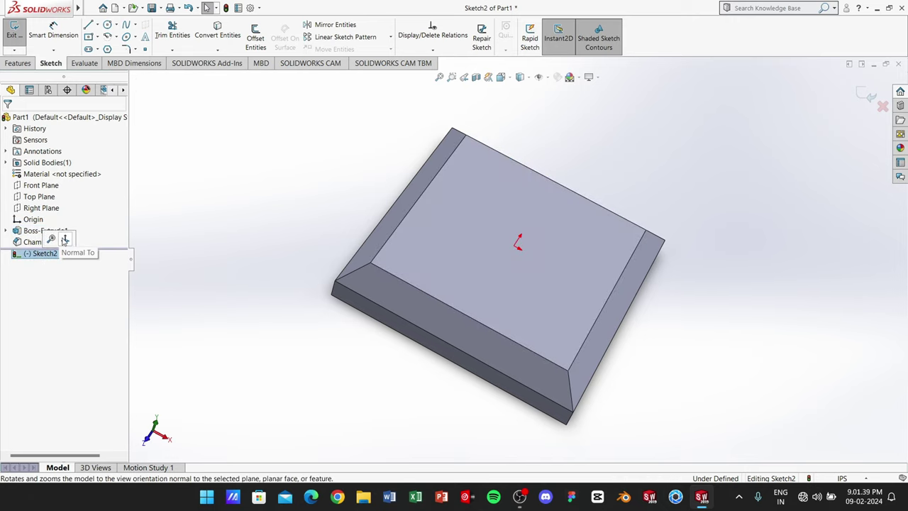
pyautogui.click(67, 240)
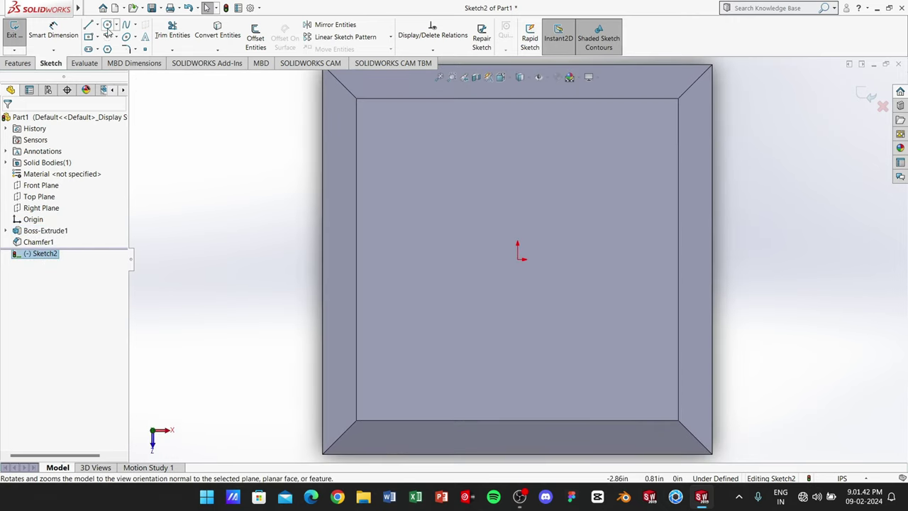
pyautogui.click(108, 26)
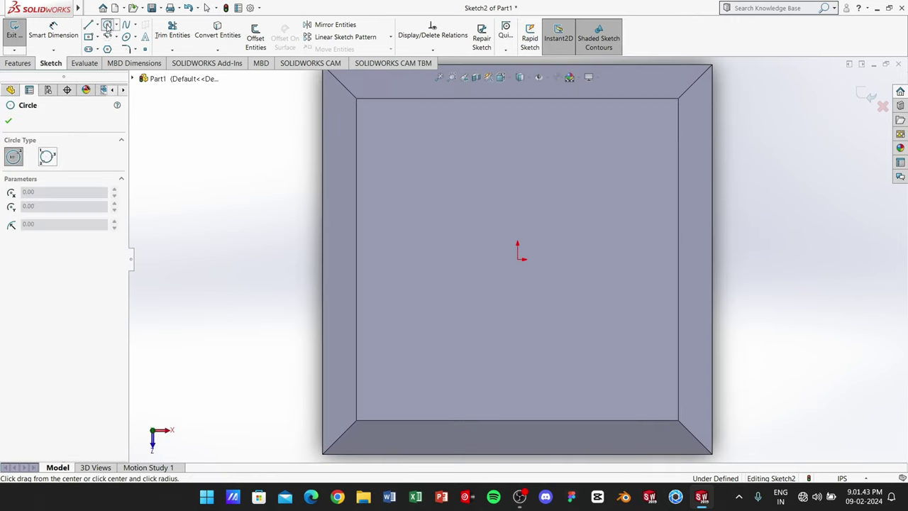
pyautogui.click(520, 267)
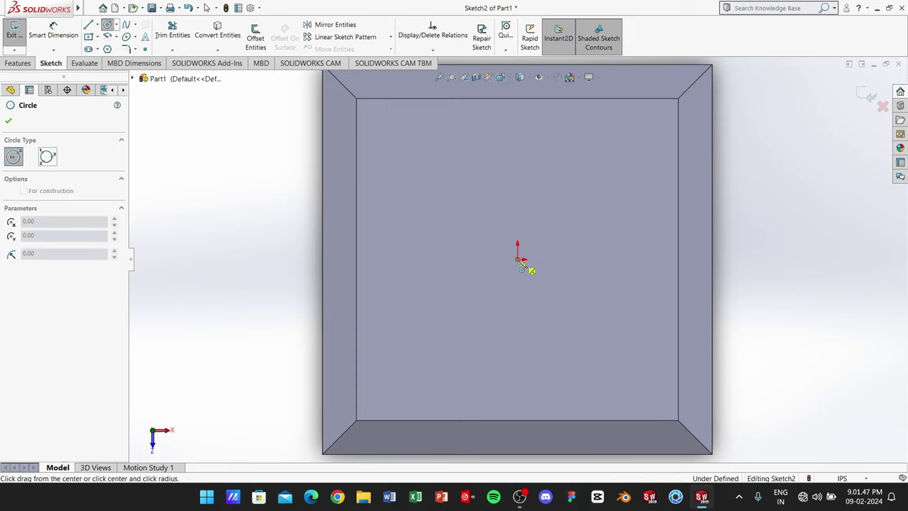
pyautogui.click(551, 325)
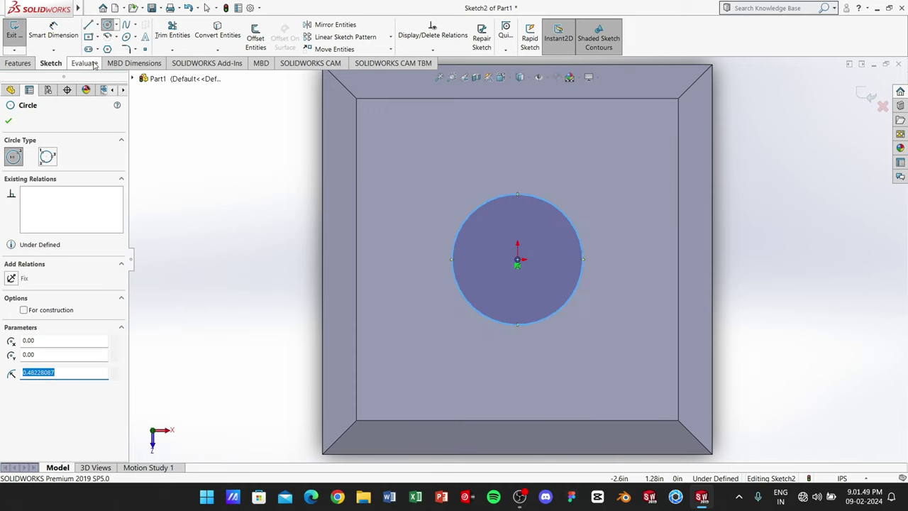
# Dimension the circle to a 0.250 in diameter and exit the sketch.
pyautogui.click(53, 32)
pyautogui.click(453, 260)
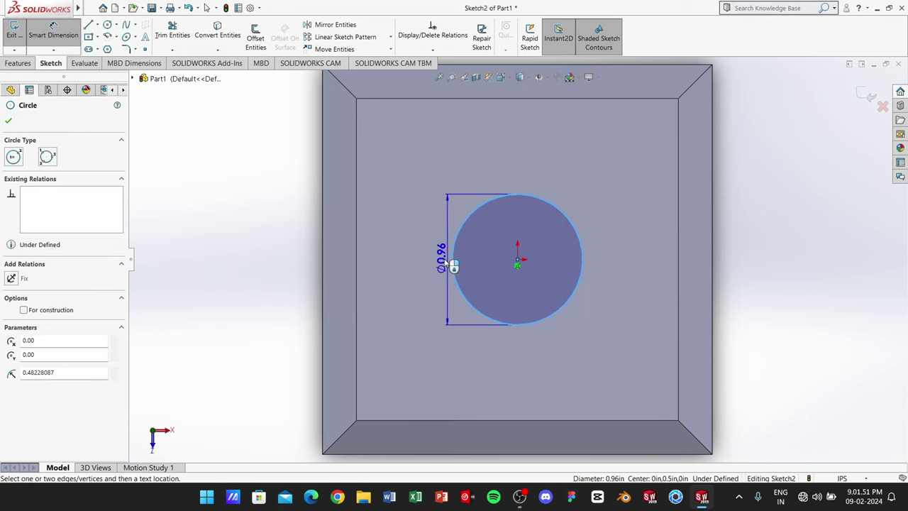
pyautogui.click(427, 255)
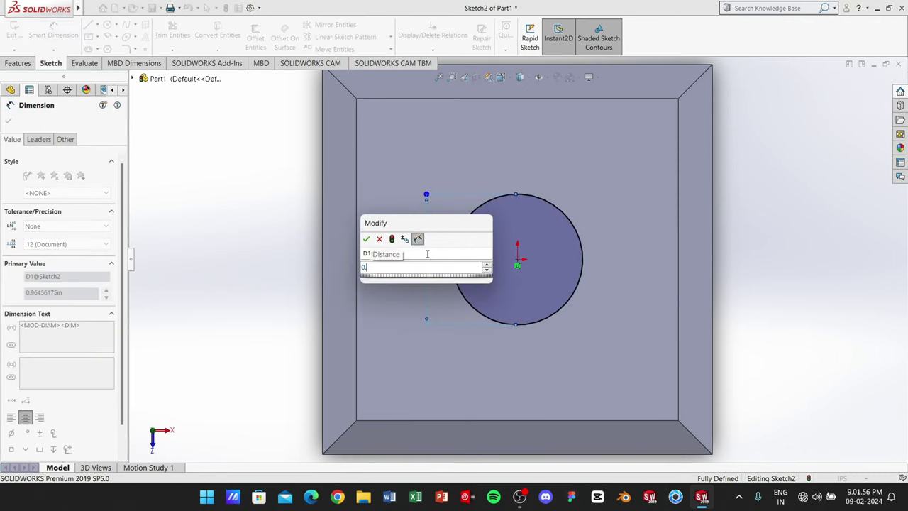
pyautogui.write('0.250')
pyautogui.press('Return')
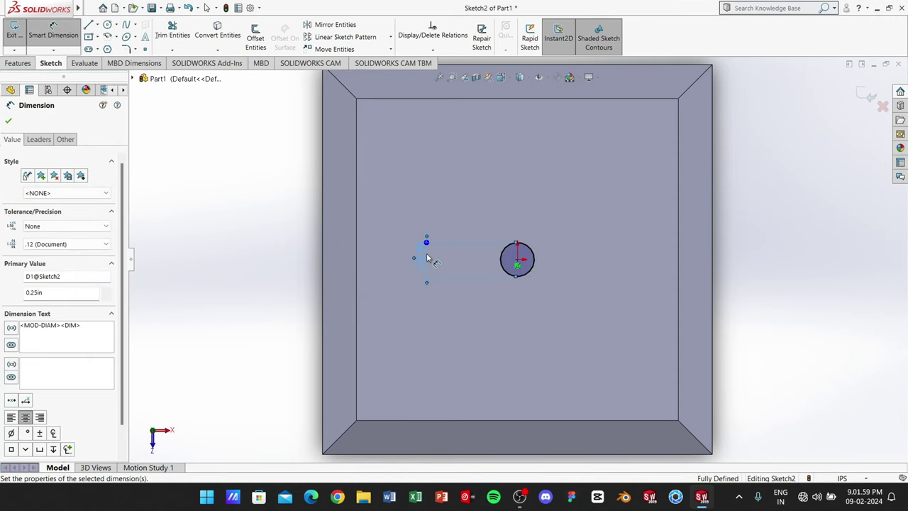
pyautogui.click(10, 121)
pyautogui.press('Return')
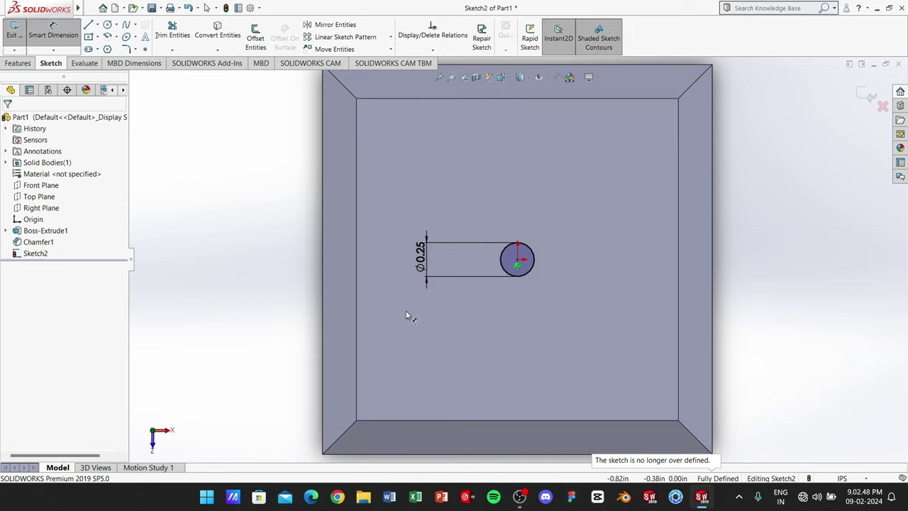
pyautogui.click(18, 63)
pyautogui.moveTo(210, 198)
pyautogui.mouseDown(button='middle')
pyautogui.moveTo(229, 125)
pyautogui.moveTo(253, 215)
pyautogui.moveTo(247, 154)
pyautogui.mouseUp(button='middle')
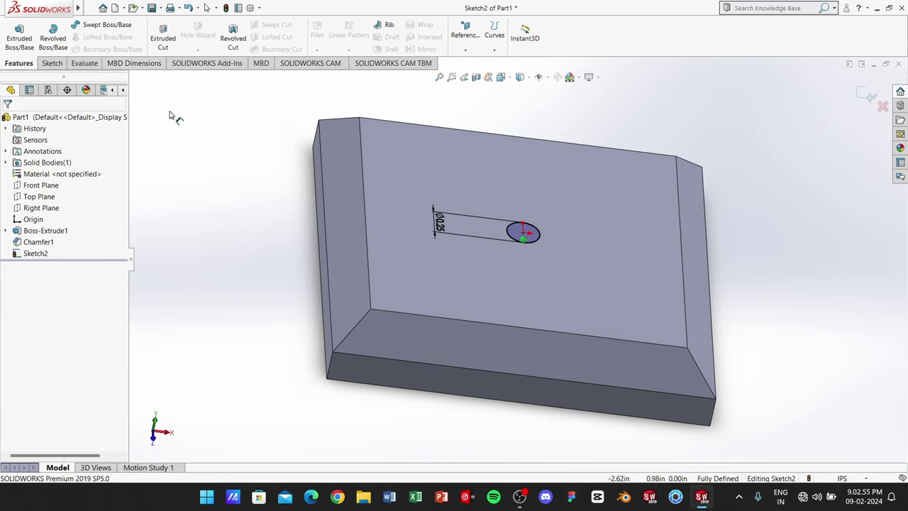
# Cut the Ø0.25 in circle Through All from the sketch plane, then orbit to the underside.
pyautogui.click(163, 37)
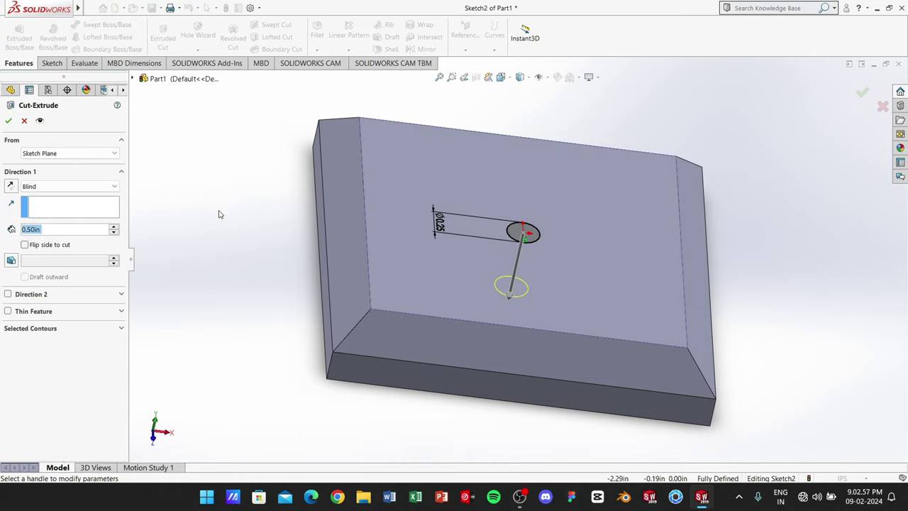
pyautogui.click(51, 185)
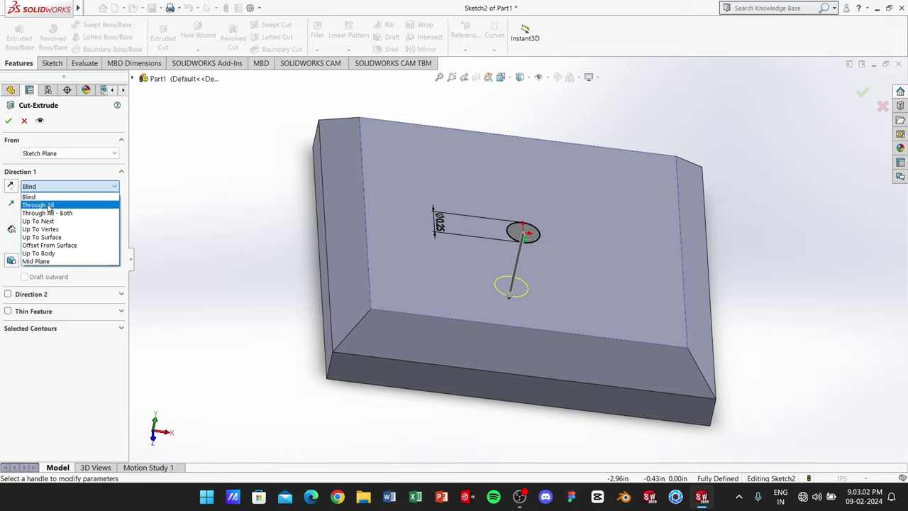
pyautogui.click(49, 207)
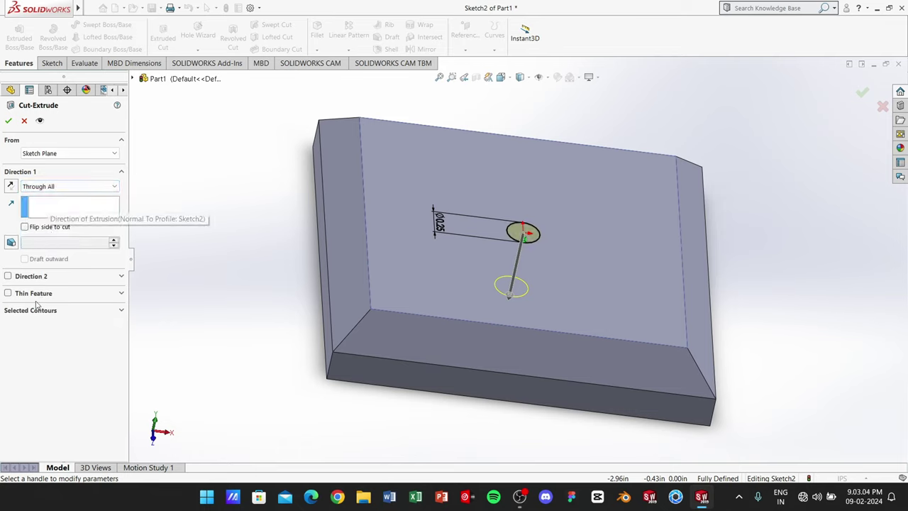
pyautogui.click(63, 154)
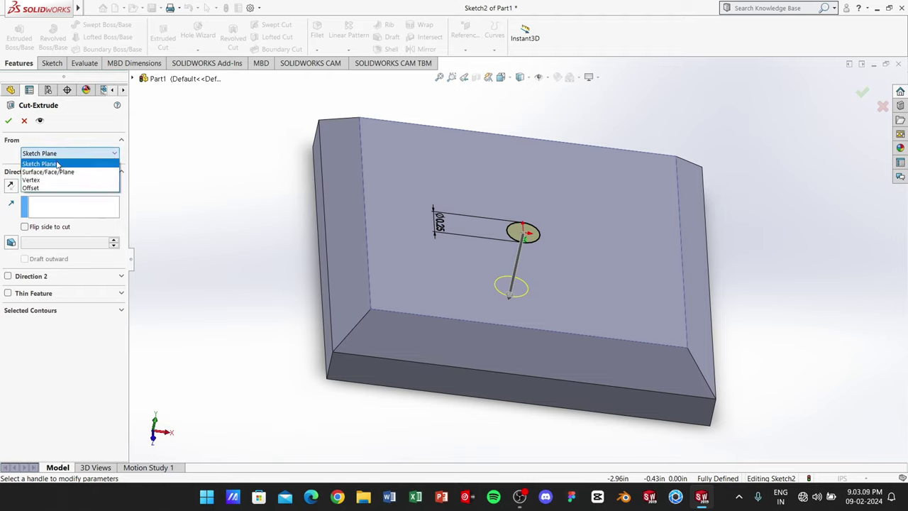
pyautogui.click(57, 164)
pyautogui.click(9, 120)
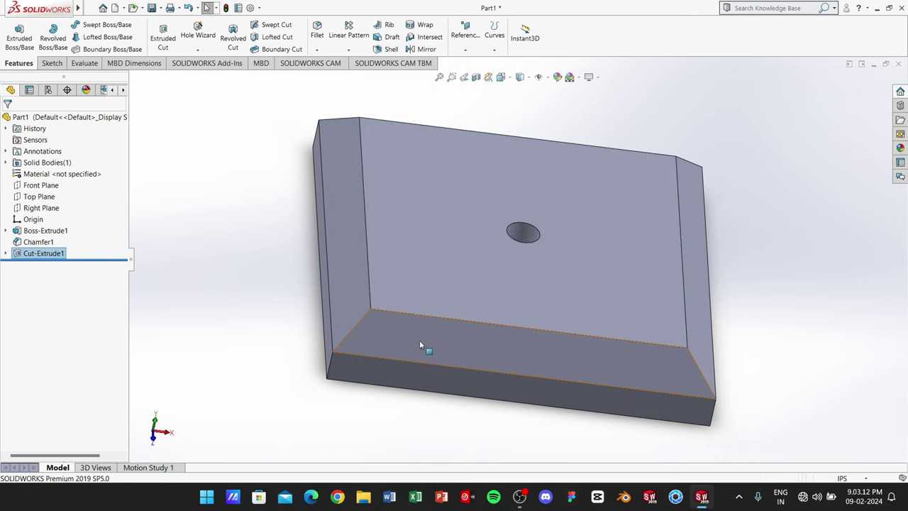
pyautogui.moveTo(419, 341); pyautogui.dragTo(258, 225, button='middle')
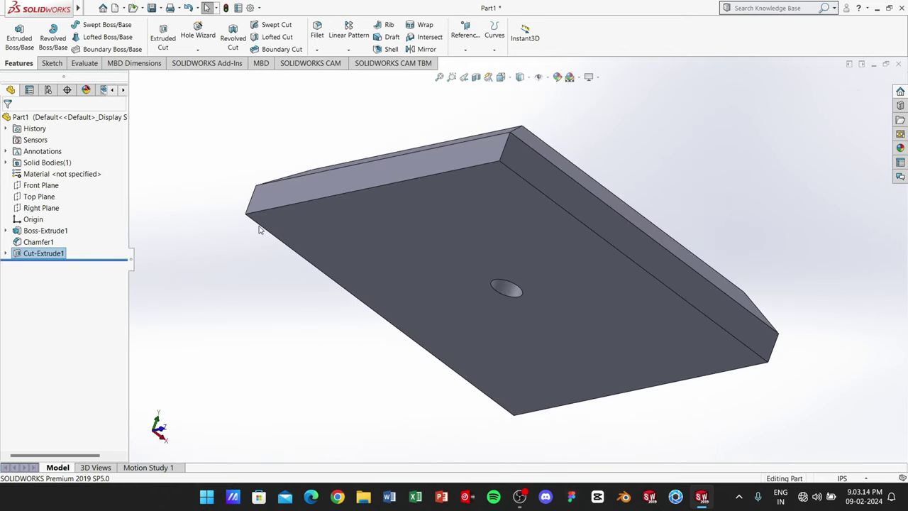
pyautogui.hotkey('ctrl', '7')
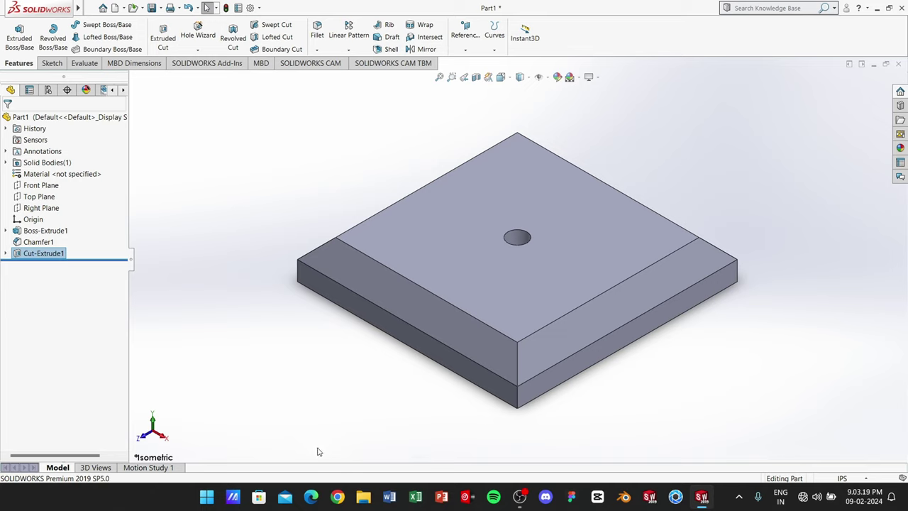
pyautogui.moveTo(351, 397); pyautogui.dragTo(436, 290, button='middle')
# Start a sketch on the plate's bottom face, view it normal, and draw a circle at the origin.
pyautogui.click(455, 294)
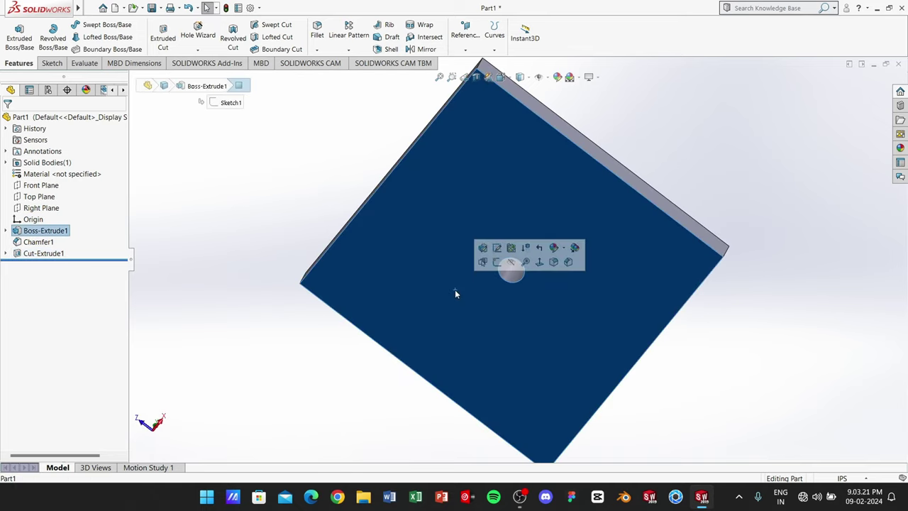
pyautogui.click(496, 262)
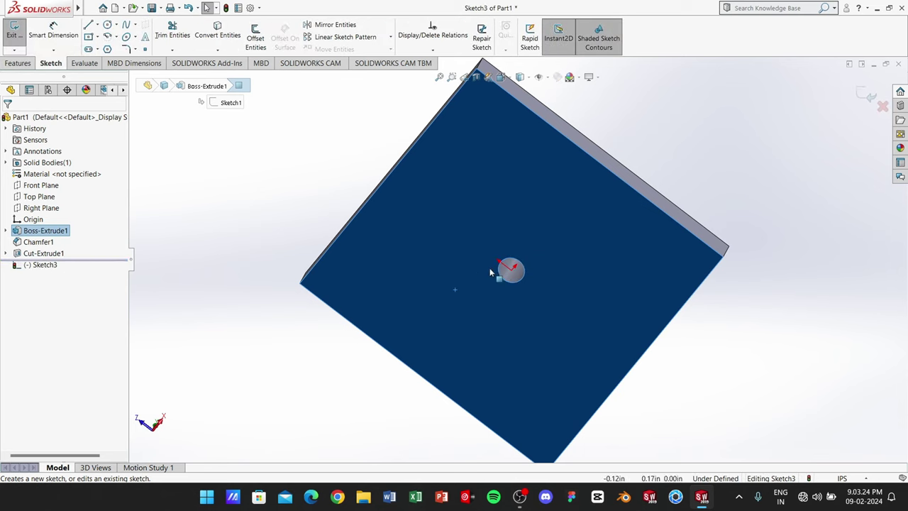
pyautogui.click(42, 265)
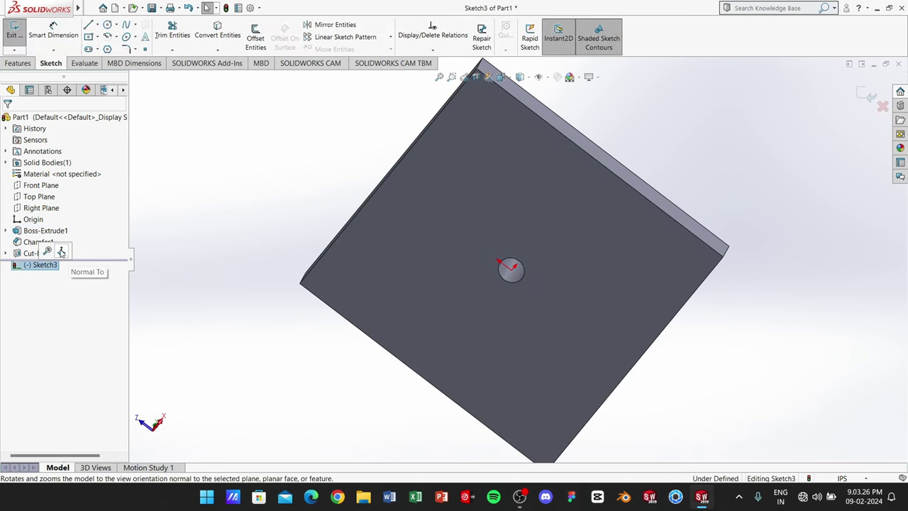
pyautogui.click(61, 252)
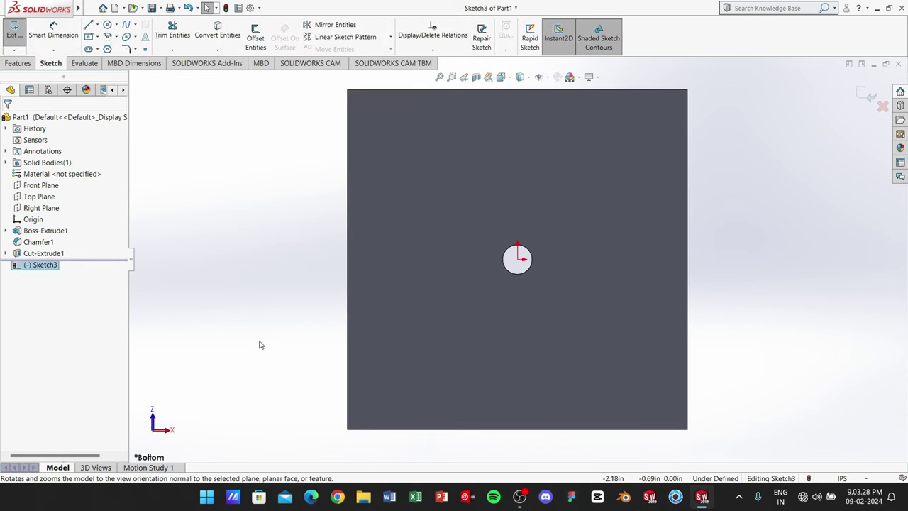
pyautogui.click(107, 24)
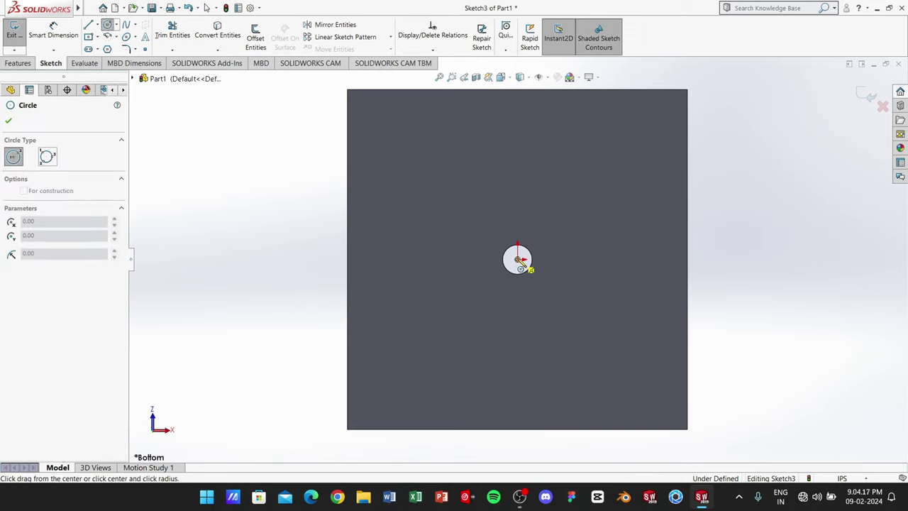
pyautogui.click(519, 261)
pyautogui.click(533, 318)
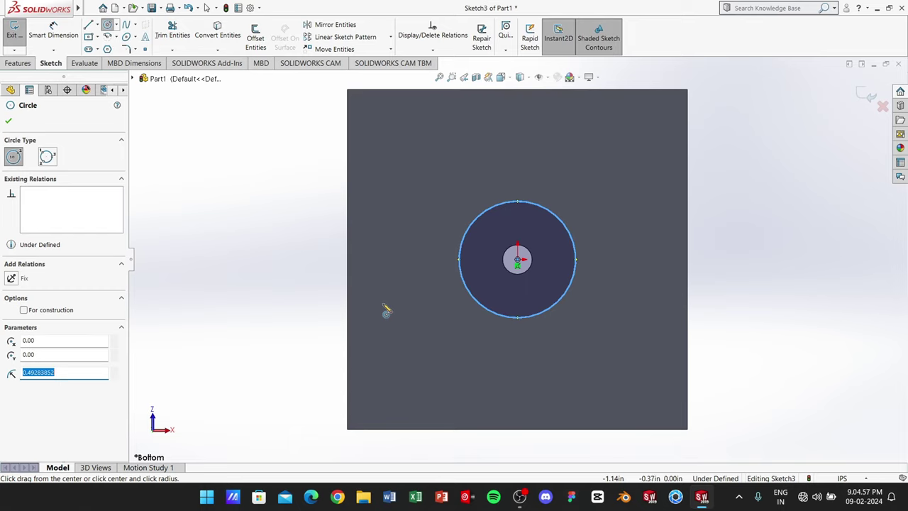
# Dimension the bottom circle to a 0.5 in diameter and exit the sketch.
pyautogui.click(52, 30)
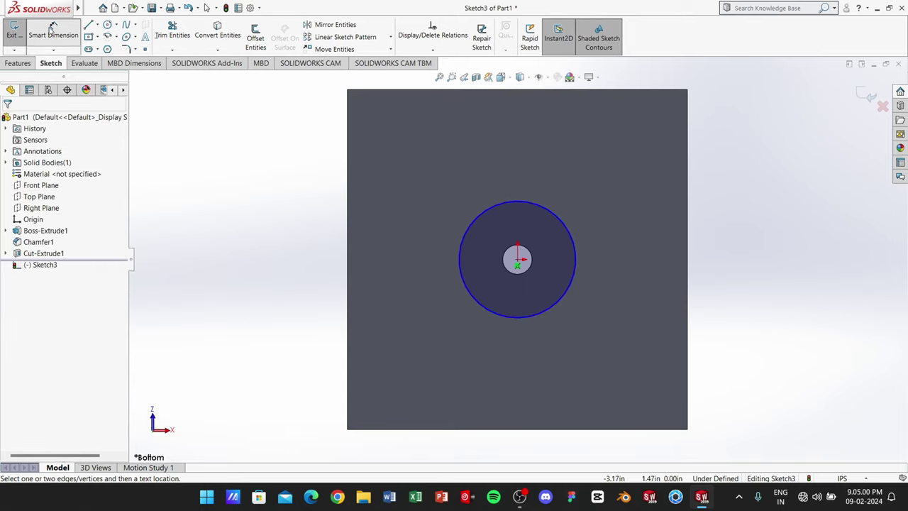
pyautogui.click(461, 268)
pyautogui.click(414, 259)
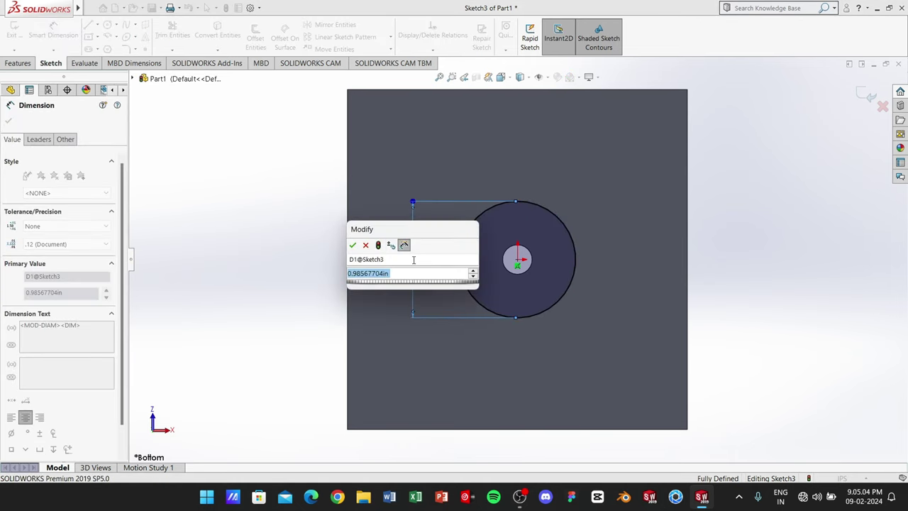
pyautogui.write('0.5')
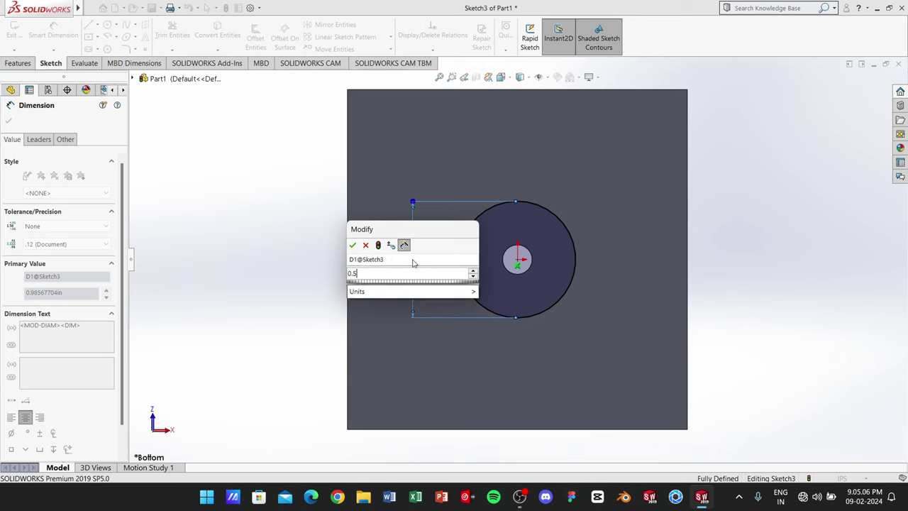
pyautogui.press('Return')
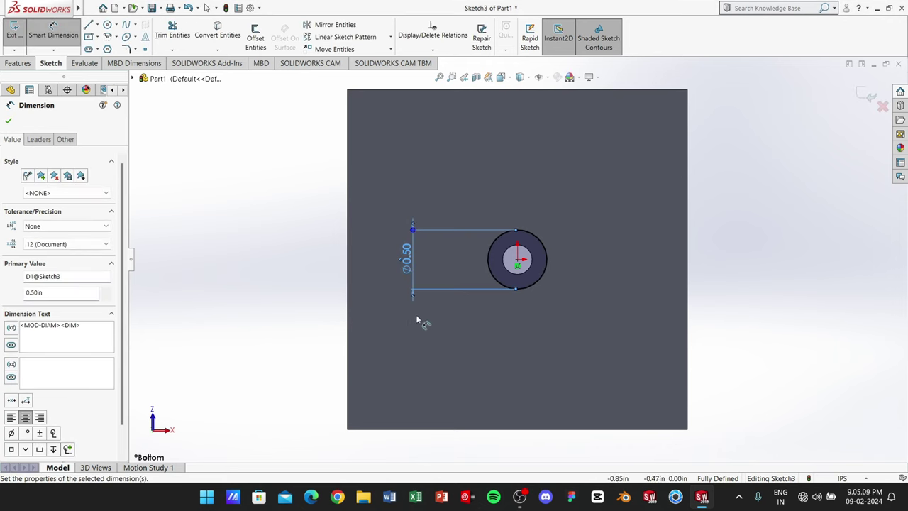
pyautogui.click(8, 123)
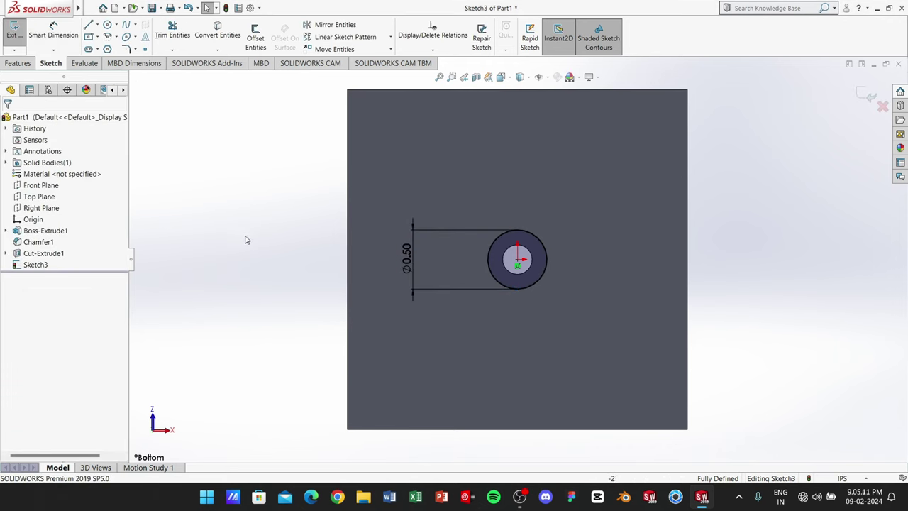
pyautogui.click(19, 63)
pyautogui.moveTo(223, 153); pyautogui.dragTo(196, 255, button='middle')
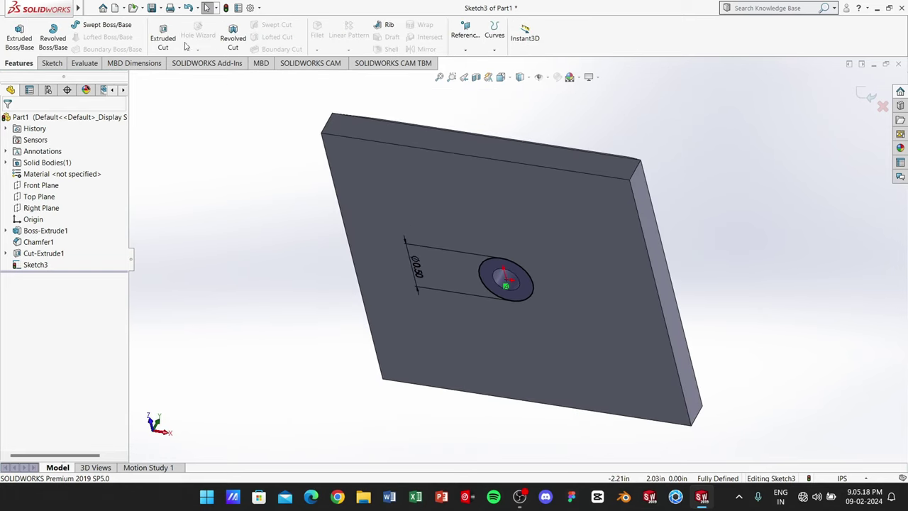
# Extrude-cut the Ø0.50 in circle 0.375 in blind into the plate's underside, creating Cut-Extrude2.
pyautogui.click(162, 36)
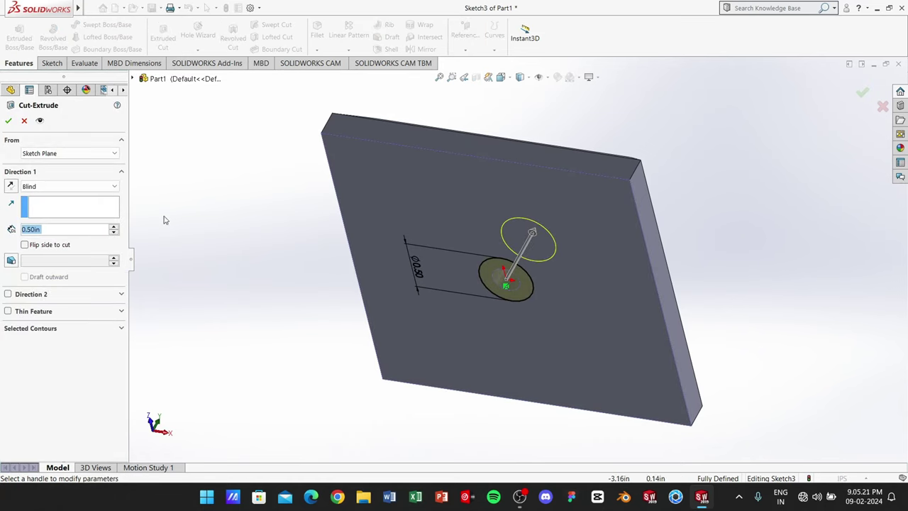
pyautogui.click(48, 230)
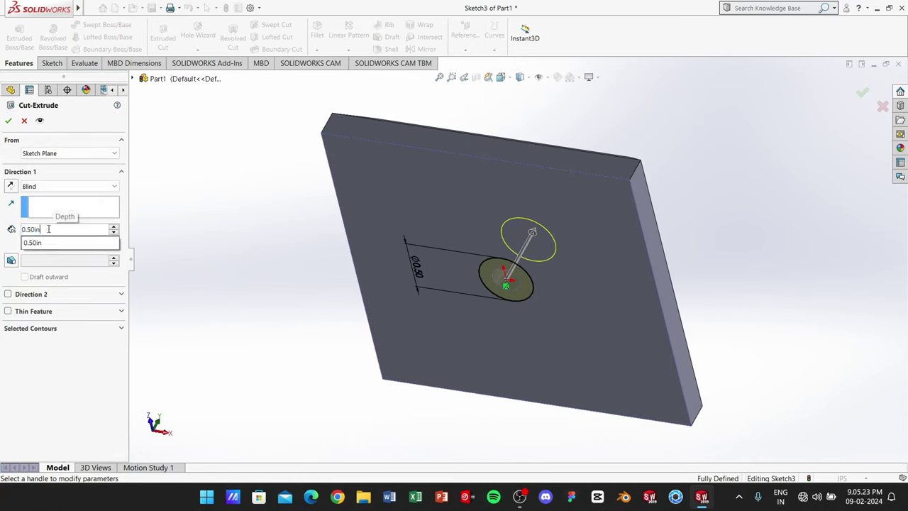
pyautogui.press('BackSpace')
pyautogui.press('BackSpace')
pyautogui.press('BackSpace')
pyautogui.press('BackSpace')
pyautogui.press('BackSpace')
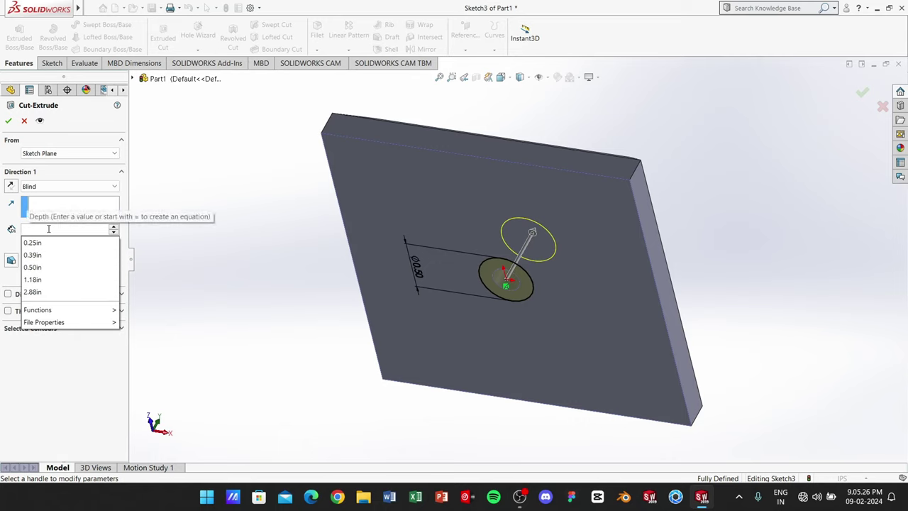
pyautogui.write('0.3')
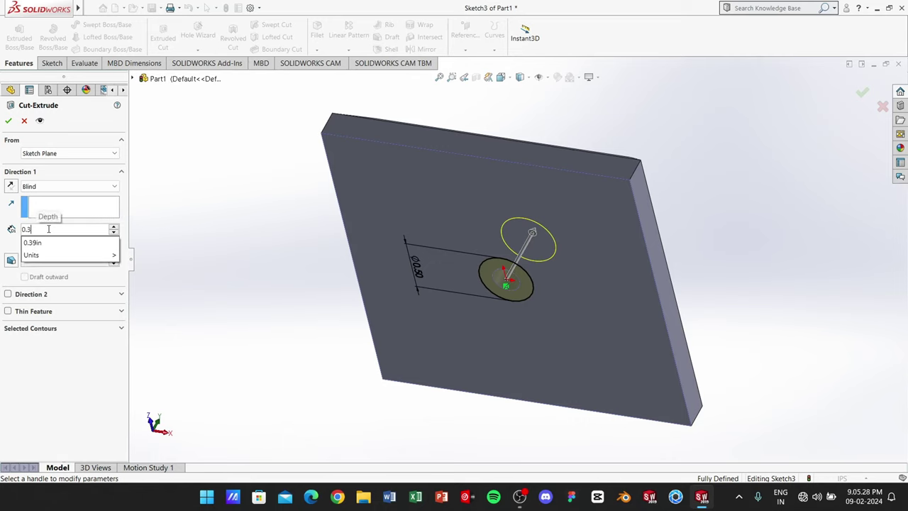
pyautogui.write('75')
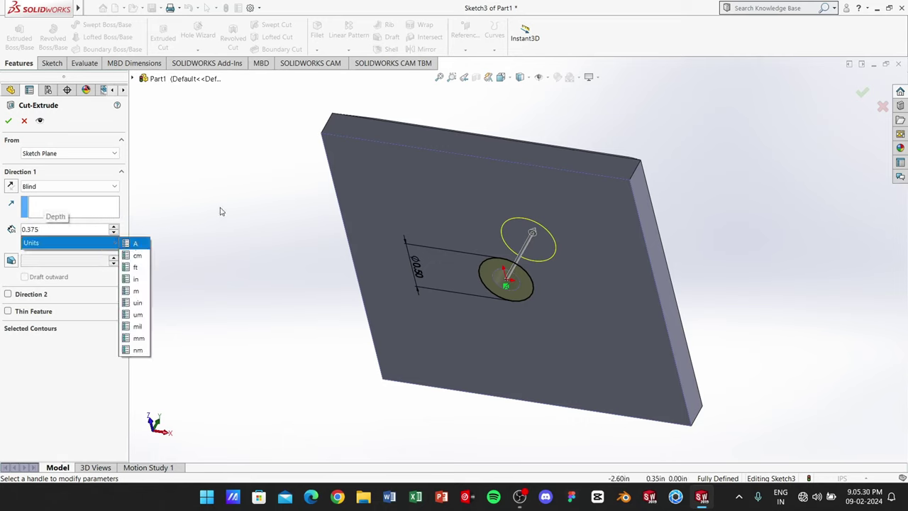
pyautogui.press('Return')
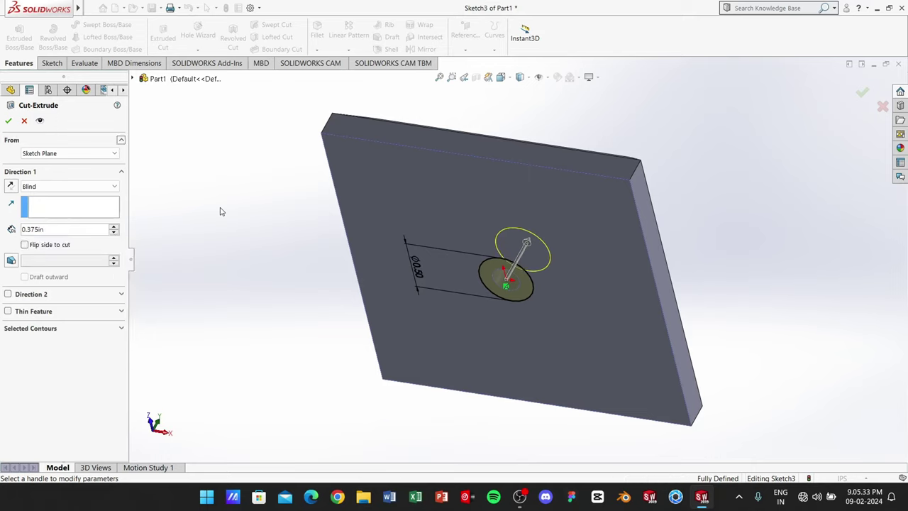
pyautogui.press('Return')
pyautogui.moveTo(230, 232)
pyautogui.mouseDown(button='middle')
pyautogui.moveTo(277, 158)
pyautogui.moveTo(411, 219)
pyautogui.moveTo(498, 207)
pyautogui.moveTo(338, 262)
pyautogui.mouseUp(button='middle')
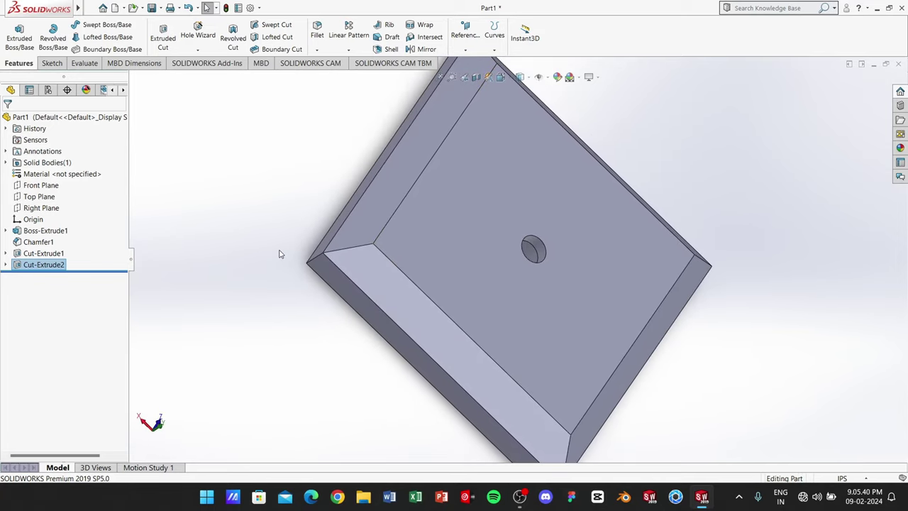
pyautogui.hotkey('ctrl', '7')
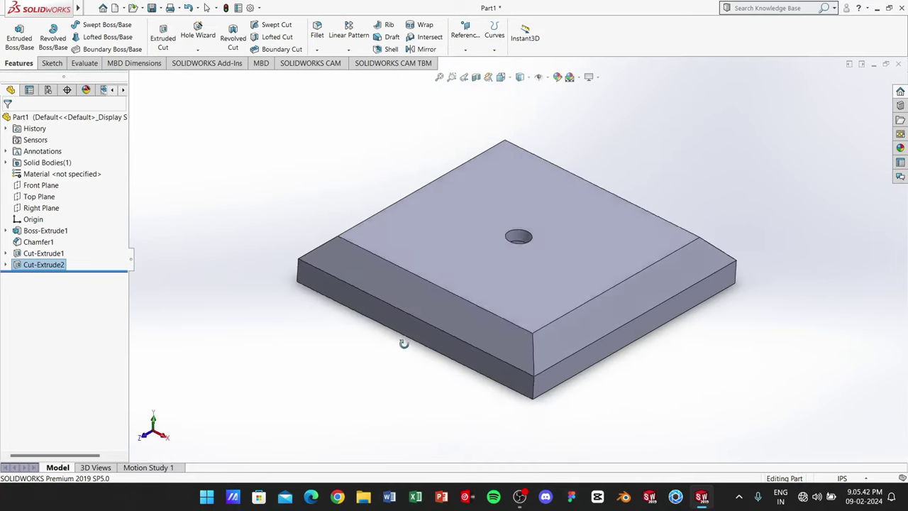
pyautogui.moveTo(405, 340)
pyautogui.mouseDown(button='middle')
pyautogui.moveTo(498, 163)
pyautogui.moveTo(702, 319)
pyautogui.moveTo(632, 257)
pyautogui.moveTo(442, 251)
pyautogui.moveTo(320, 280)
pyautogui.moveTo(543, 374)
pyautogui.mouseUp(button='middle')
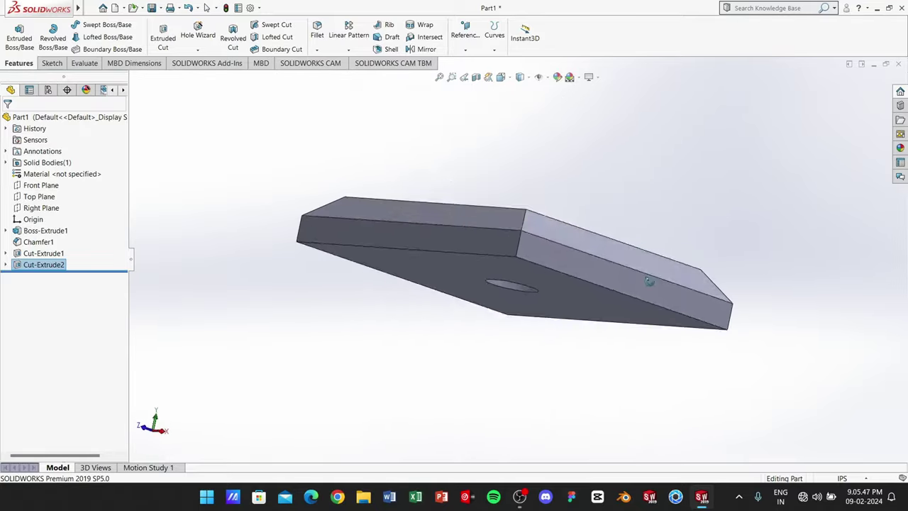
pyautogui.hotkey('ctrl', '7')
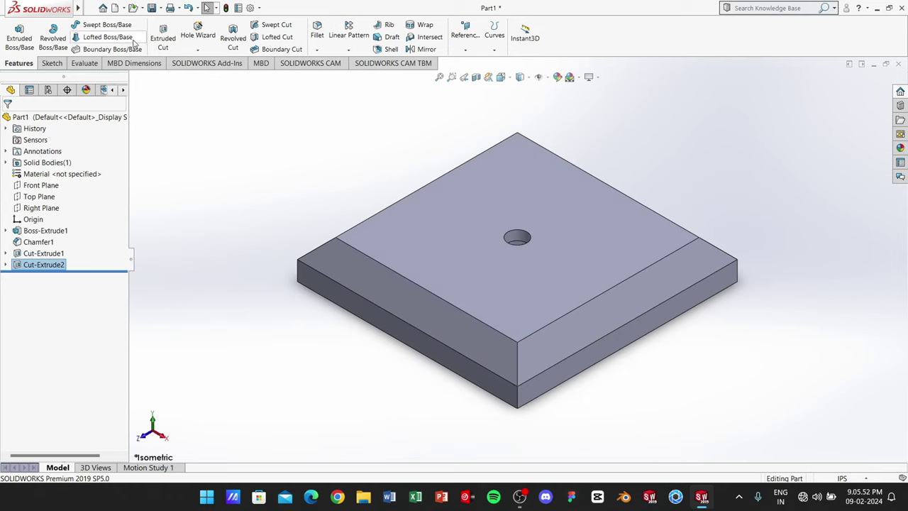
# Save the part as 'Base Plate' in the Desktop's Piston & Cylinder Project folder.
pyautogui.click(152, 8)
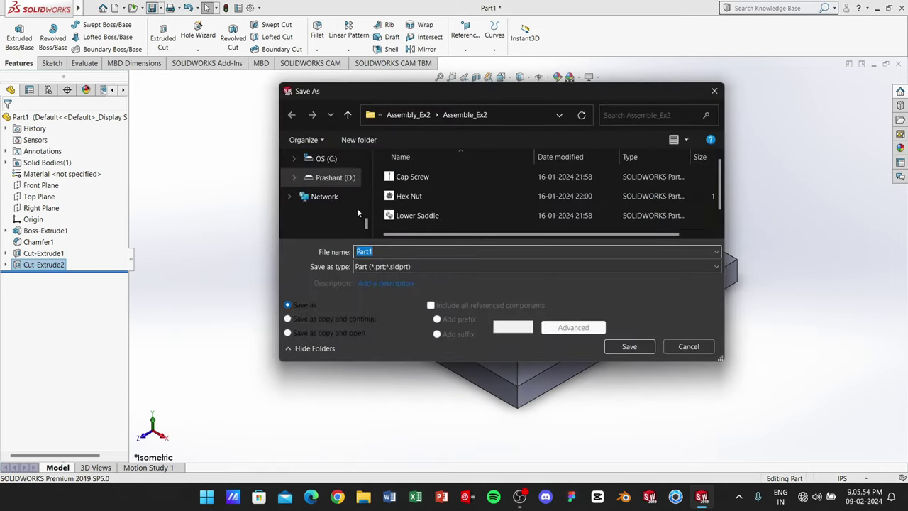
pyautogui.scroll(5, 325, 185)
pyautogui.scroll(3, 317, 202)
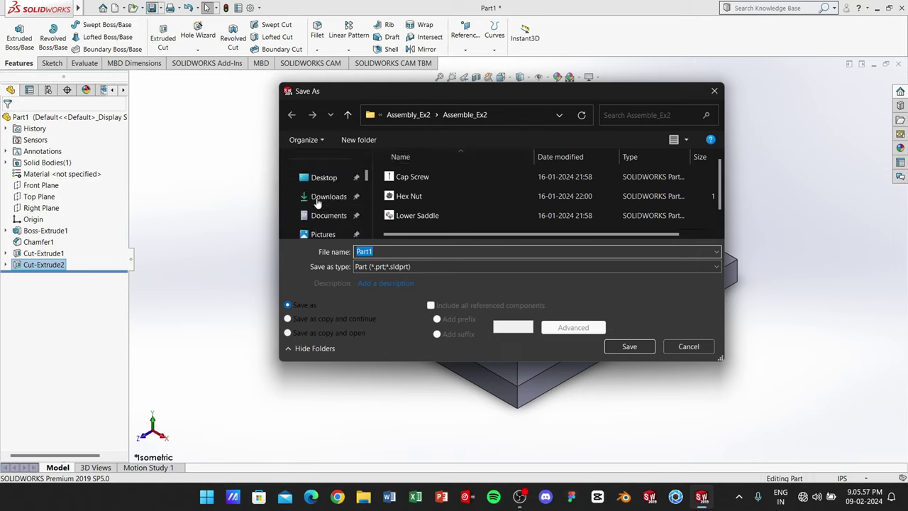
pyautogui.click(323, 177)
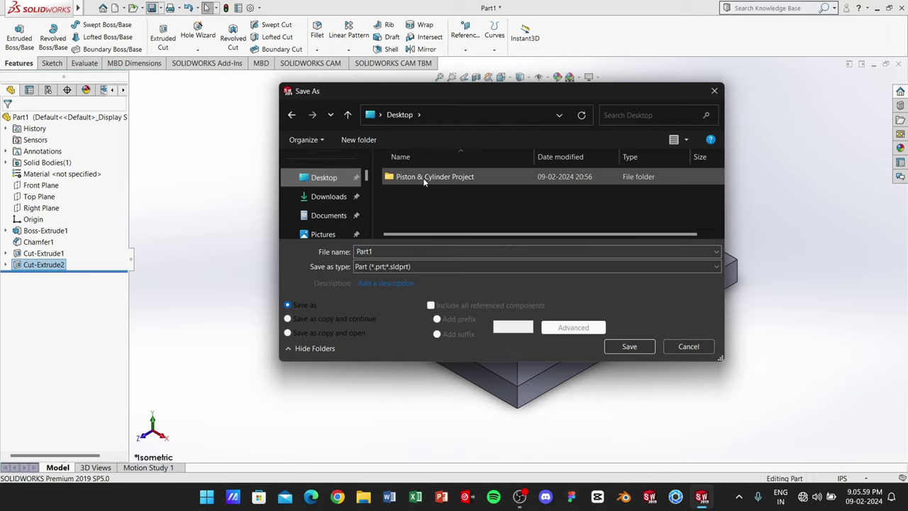
pyautogui.doubleClick(423, 175)
pyautogui.doubleClick(382, 252)
pyautogui.write('Base Plate')
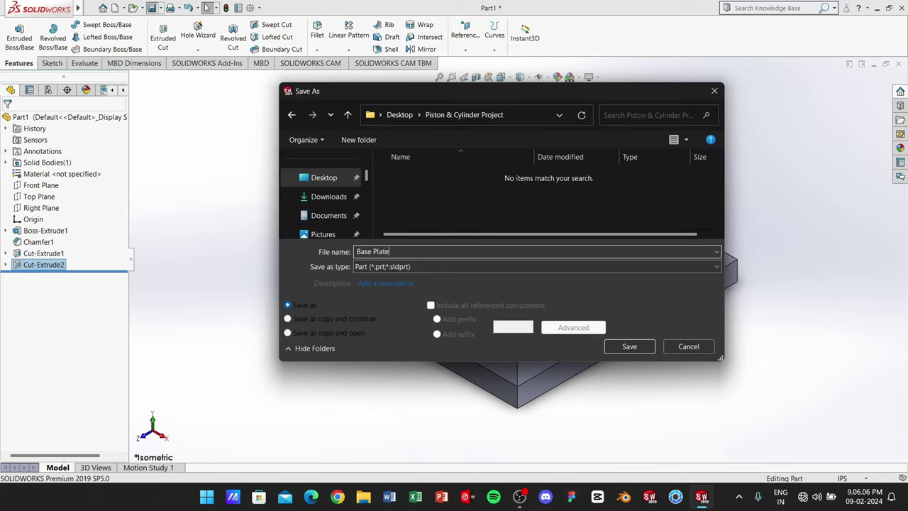
pyautogui.click(629, 347)
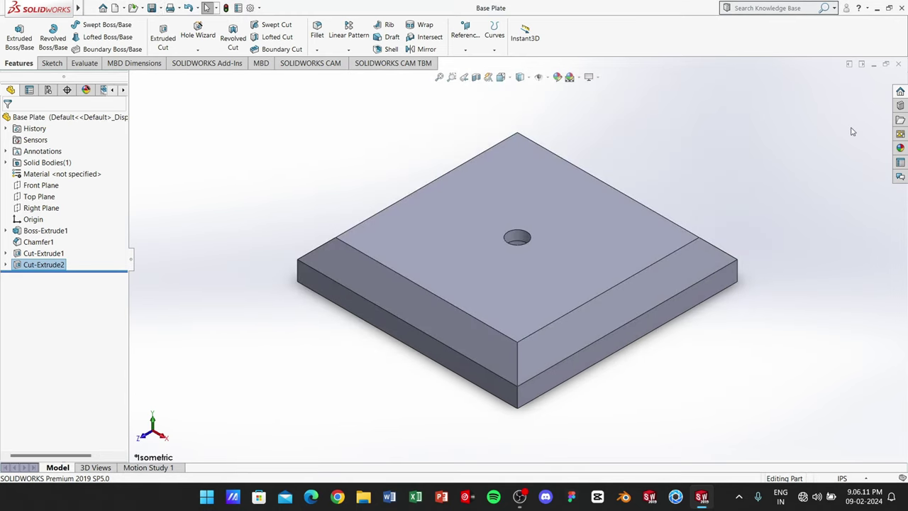
# Close the Base Plate part document.
pyautogui.click(898, 67)
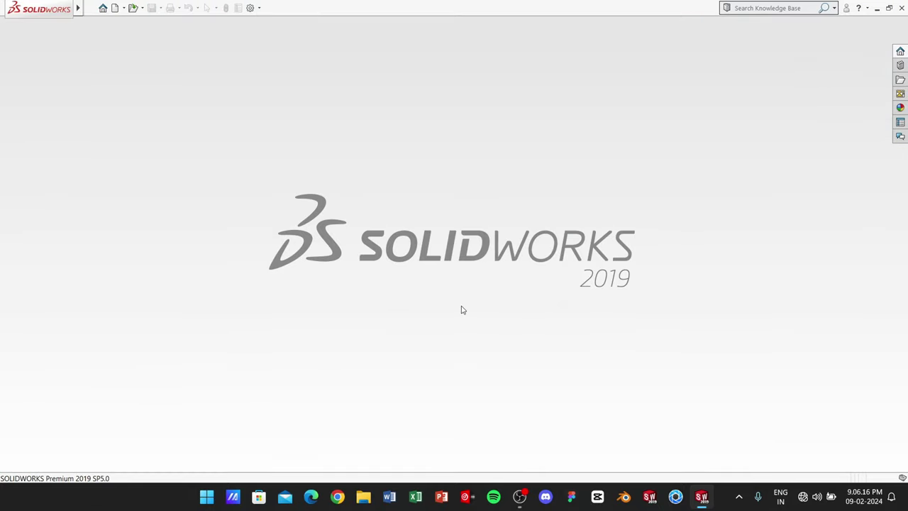